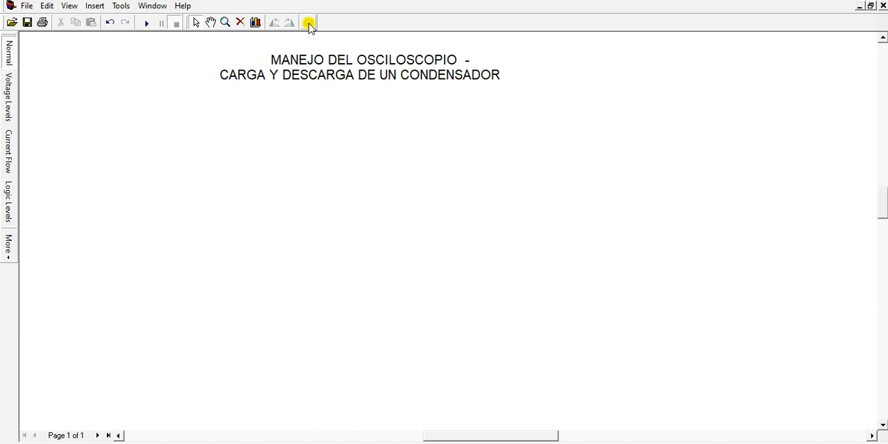
Place a DC voltage source from the power supplies gallery on the schematic below and to the left of the title
{"action": "left_click", "coordinate": [309, 24]}
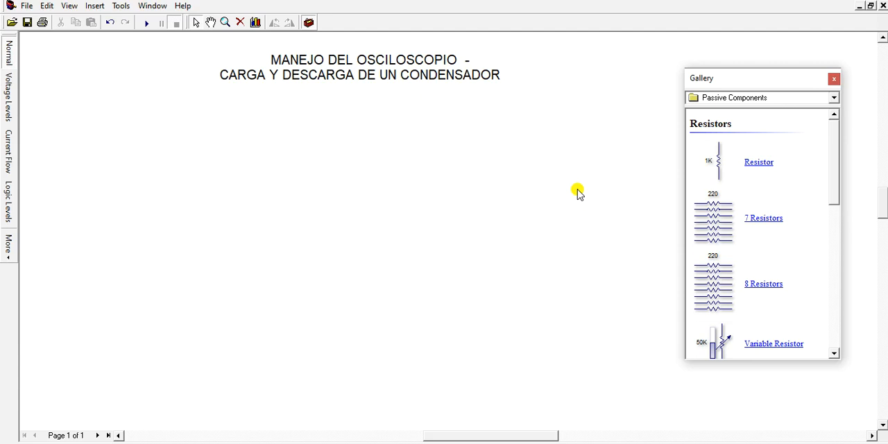
{"action": "left_click", "coordinate": [836, 101]}
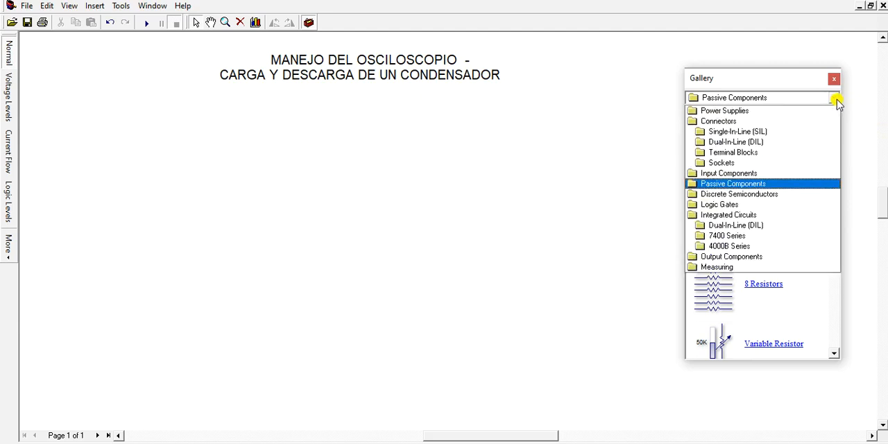
{"action": "left_click", "coordinate": [744, 111]}
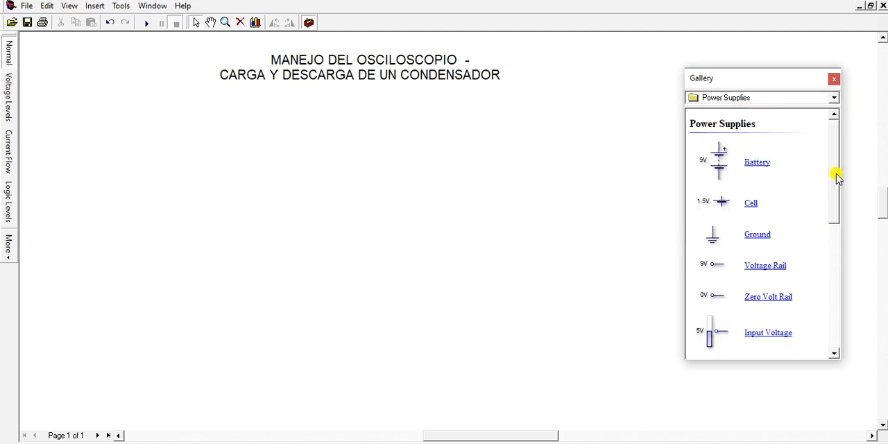
{"action": "left_click_drag", "start_coordinate": [838, 178], "coordinate": [835, 222]}
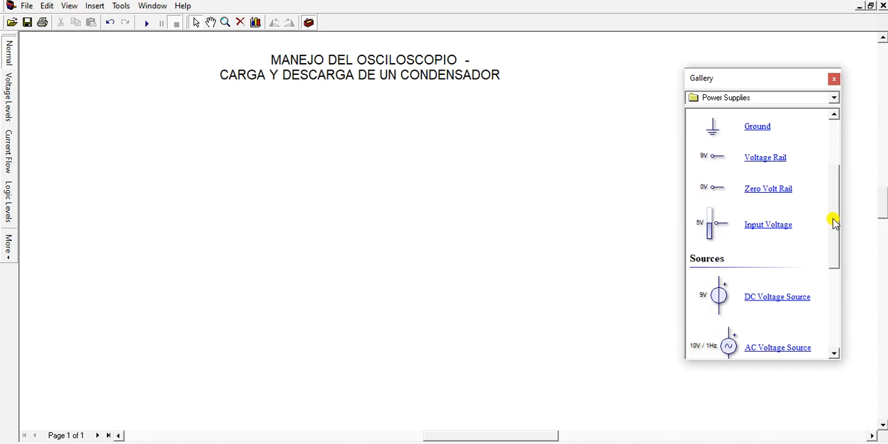
{"action": "left_click_drag", "start_coordinate": [719, 295], "coordinate": [65, 167]}
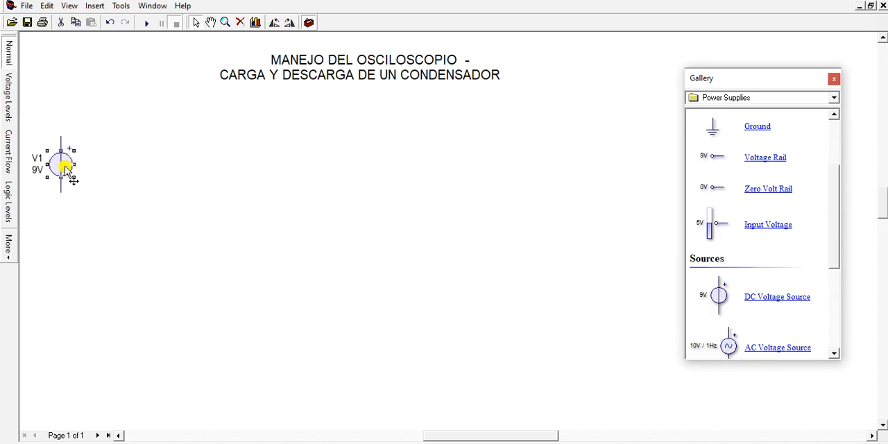
Add two resistors, R1 rotated to horizontal near the voltage source and R2 kept vertical on the far side
{"action": "left_click", "coordinate": [834, 98]}
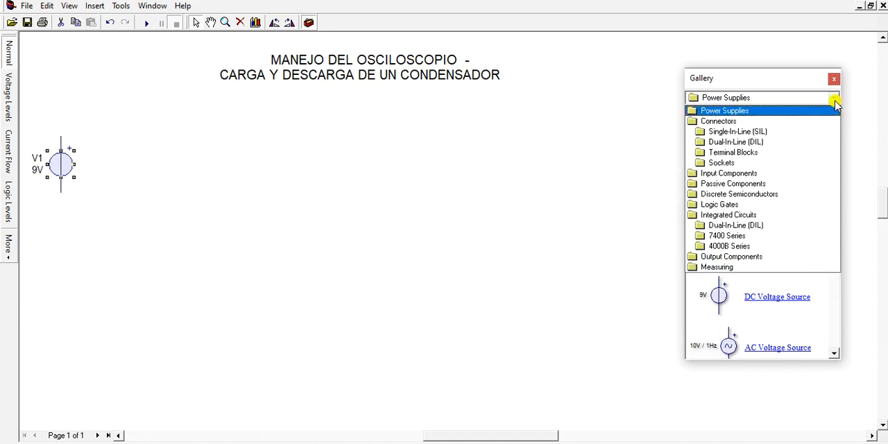
{"action": "left_click", "coordinate": [743, 184]}
{"action": "left_click_drag", "start_coordinate": [719, 168], "coordinate": [128, 118]}
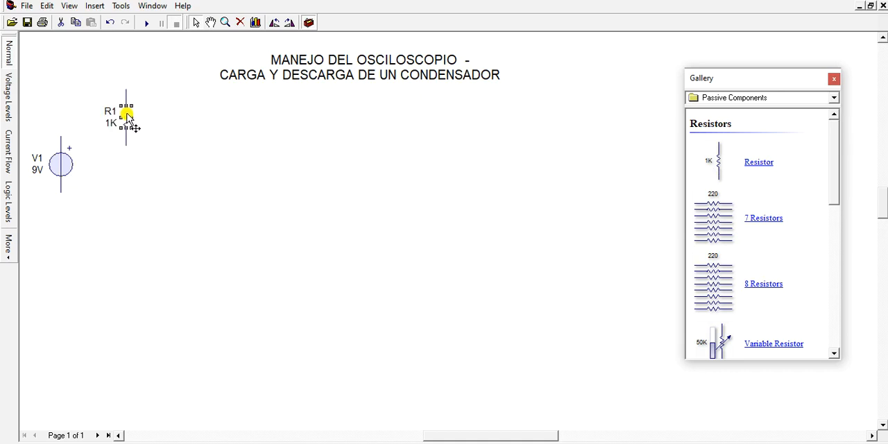
{"action": "left_click", "coordinate": [288, 25]}
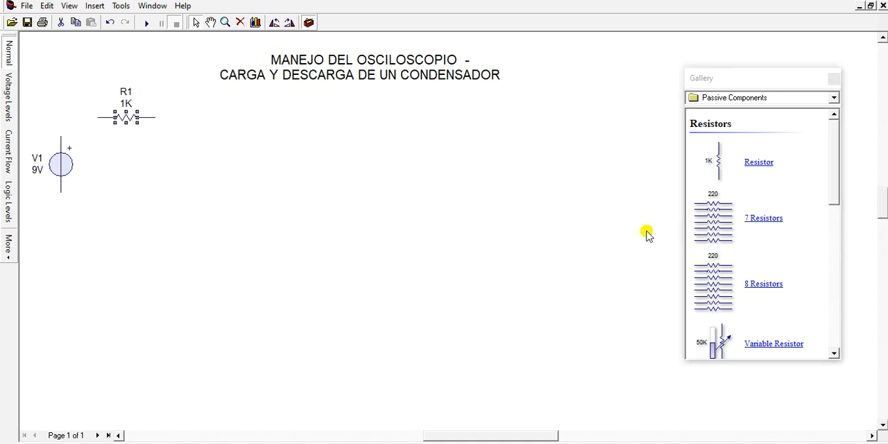
{"action": "left_click_drag", "start_coordinate": [719, 178], "coordinate": [340, 135]}
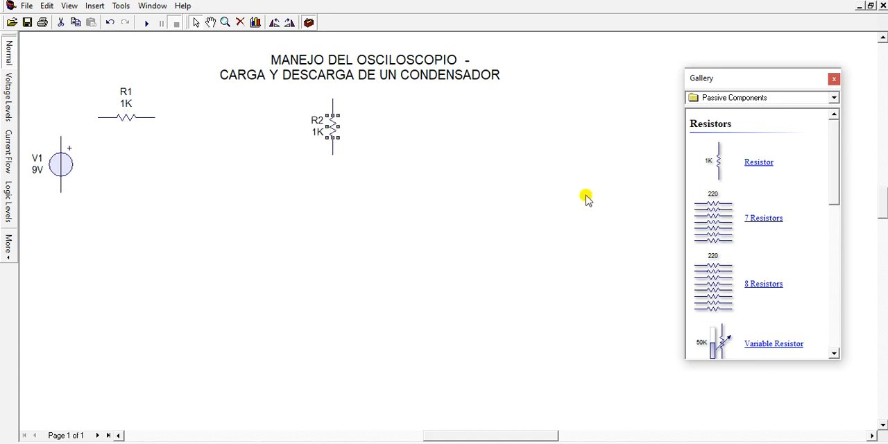
Add an electrolytic capacitor and two SPST switches between the resistors, then close the component gallery
{"action": "left_click_drag", "start_coordinate": [832, 138], "coordinate": [853, 236]}
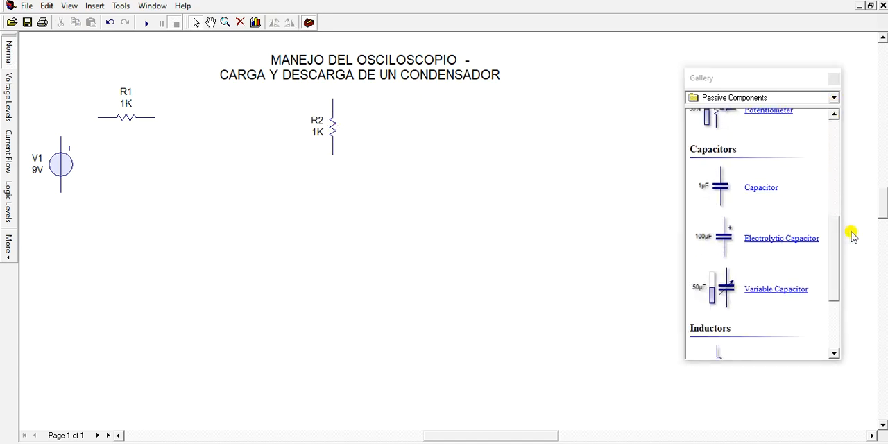
{"action": "left_click_drag", "start_coordinate": [721, 234], "coordinate": [207, 177]}
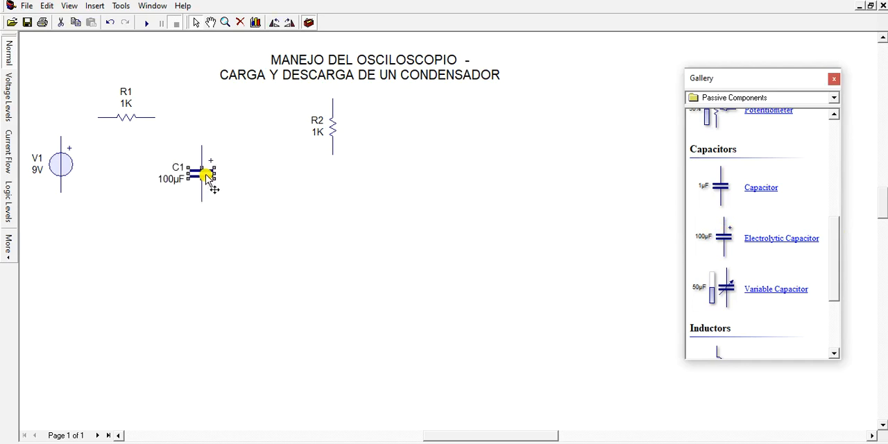
{"action": "left_click", "coordinate": [835, 99]}
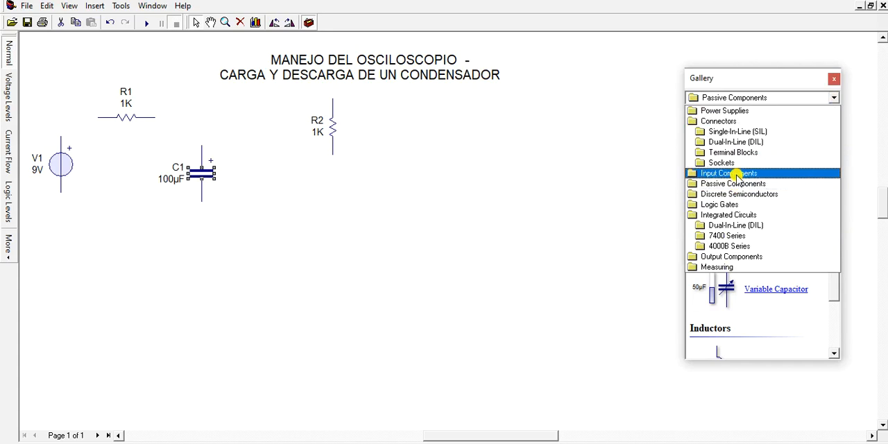
{"action": "left_click", "coordinate": [735, 173]}
{"action": "left_click_drag", "start_coordinate": [719, 215], "coordinate": [195, 122]}
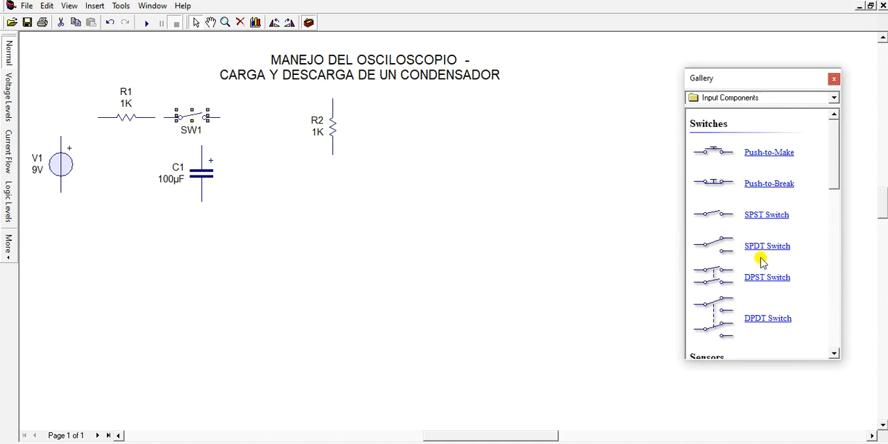
{"action": "left_click_drag", "start_coordinate": [757, 216], "coordinate": [274, 117]}
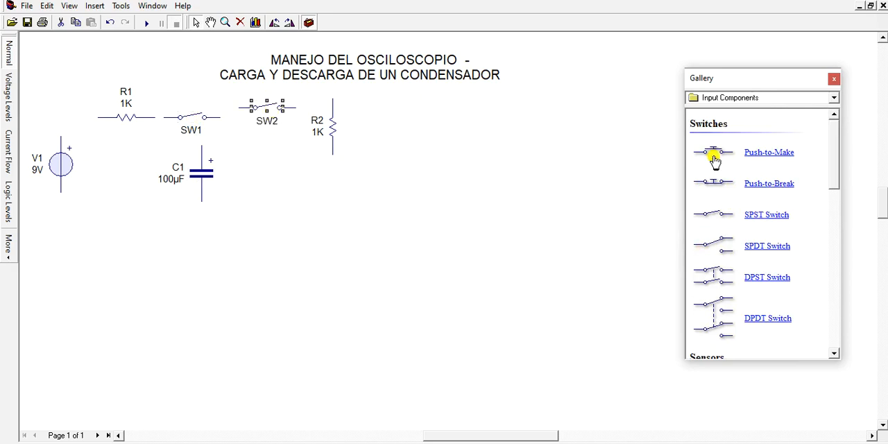
{"action": "left_click", "coordinate": [834, 82]}
Arrange the charging loop with V1 lower on the left, R1 and SW1 aligned in a row above, and C1 vertical on the right
{"action": "left_click", "coordinate": [67, 165]}
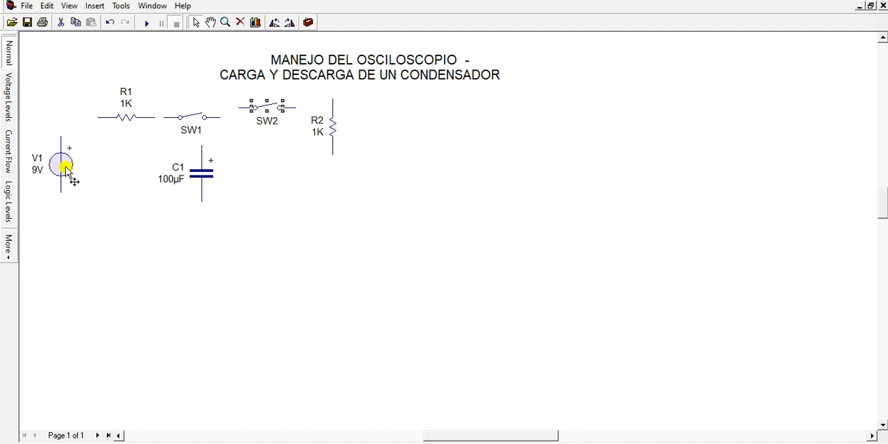
{"action": "left_click_drag", "start_coordinate": [67, 166], "coordinate": [60, 212]}
{"action": "left_click_drag", "start_coordinate": [129, 119], "coordinate": [89, 143]}
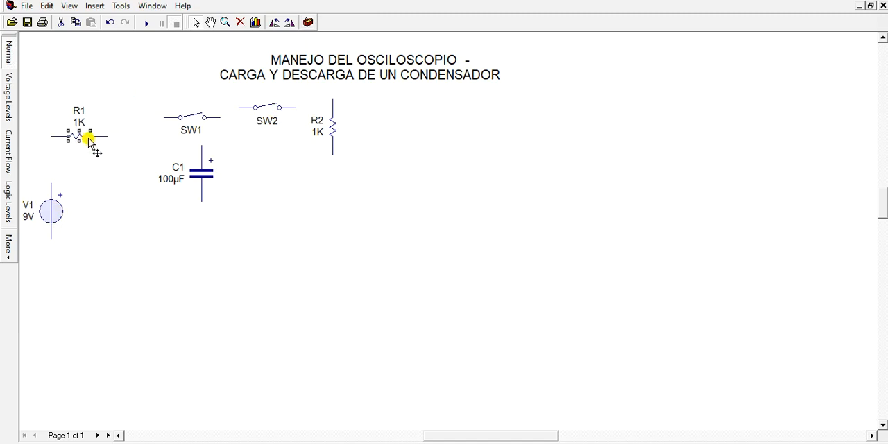
{"action": "left_click", "coordinate": [203, 175]}
{"action": "left_click_drag", "start_coordinate": [203, 175], "coordinate": [222, 222]}
{"action": "left_click_drag", "start_coordinate": [184, 124], "coordinate": [155, 139]}
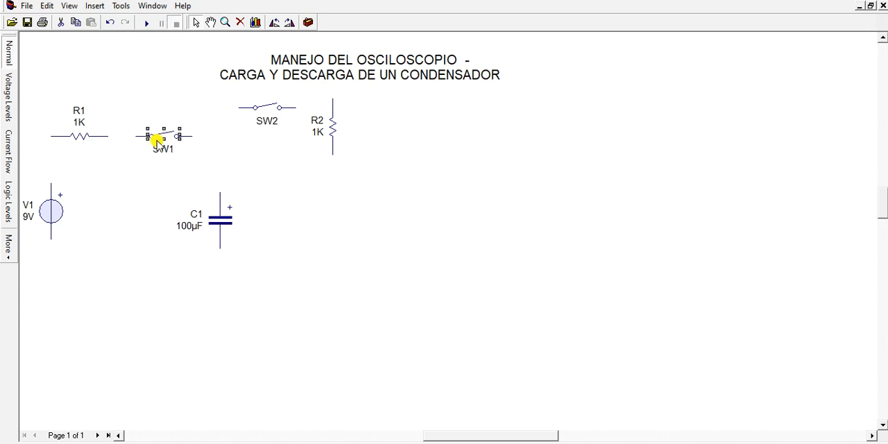
Move R2 down to the right of C1, align SW2 with SW1, and shift the title slightly upward
{"action": "left_click", "coordinate": [269, 108]}
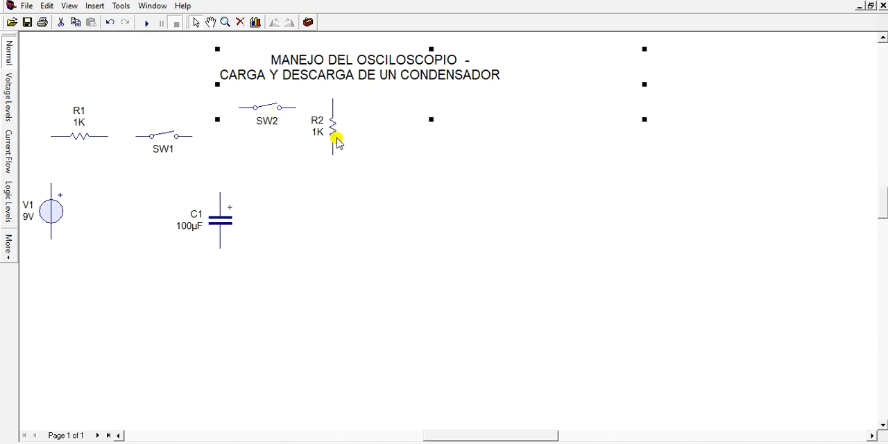
{"action": "left_click_drag", "start_coordinate": [335, 139], "coordinate": [356, 222]}
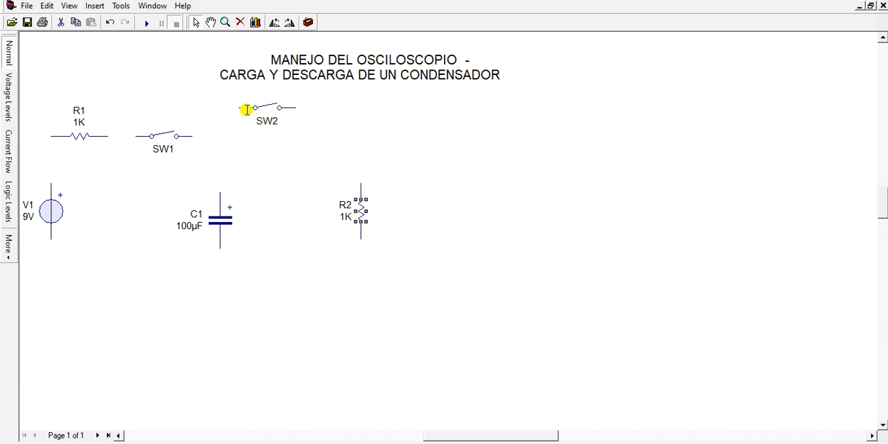
{"action": "left_click_drag", "start_coordinate": [269, 123], "coordinate": [285, 137]}
{"action": "left_click", "coordinate": [296, 261]}
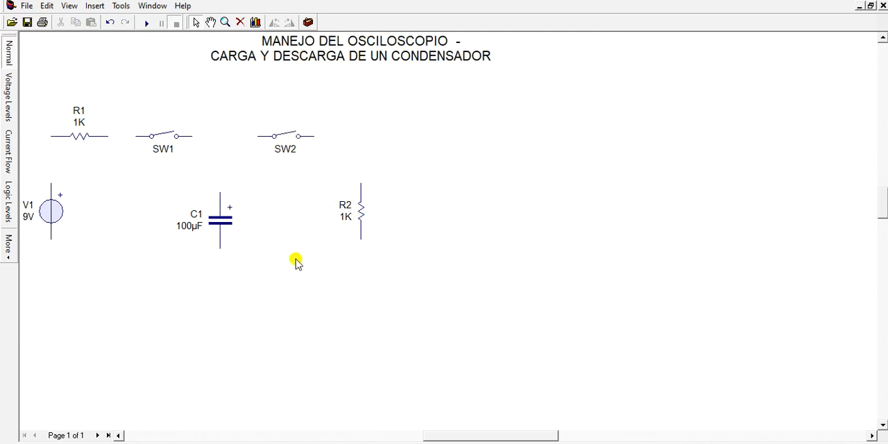
Wire V1, R1, SW1 and C1 in series to form the closed charging loop
{"action": "left_click_drag", "start_coordinate": [51, 183], "coordinate": [50, 137]}
{"action": "left_click_drag", "start_coordinate": [109, 136], "coordinate": [136, 137]}
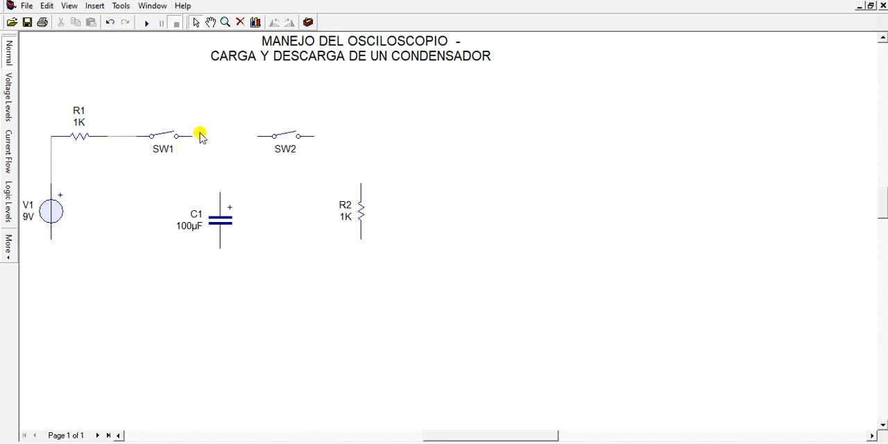
{"action": "left_click_drag", "start_coordinate": [192, 136], "coordinate": [223, 192]}
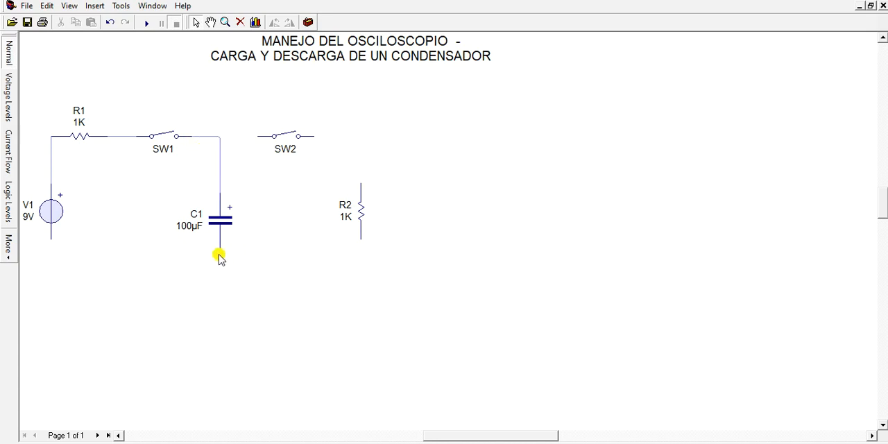
{"action": "left_click_drag", "start_coordinate": [218, 248], "coordinate": [53, 241]}
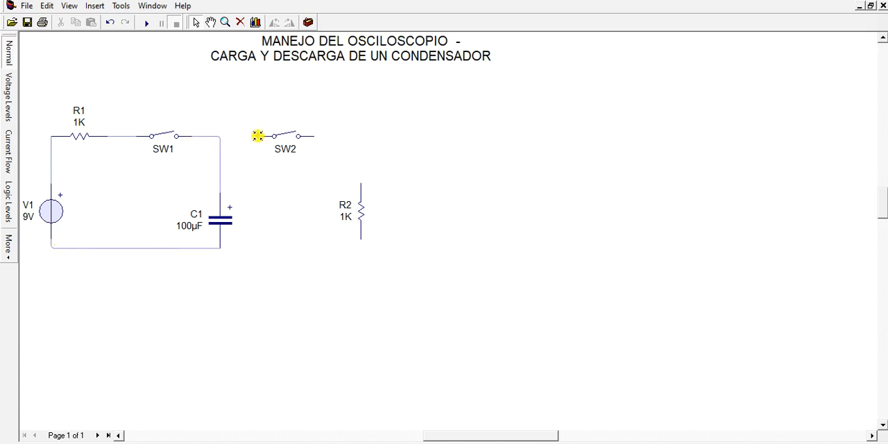
Wire SW2 from the SW1–C1 node to R2, and connect R2's lower end to the bottom of C1
{"action": "left_click_drag", "start_coordinate": [258, 135], "coordinate": [220, 136]}
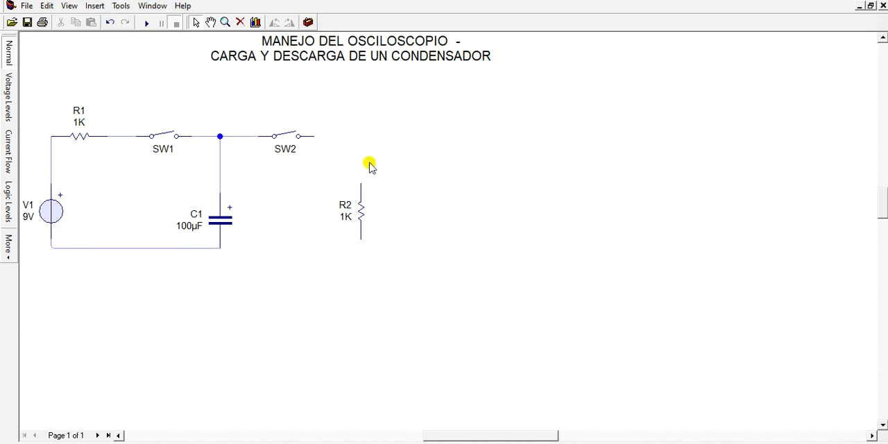
{"action": "left_click_drag", "start_coordinate": [314, 136], "coordinate": [361, 179]}
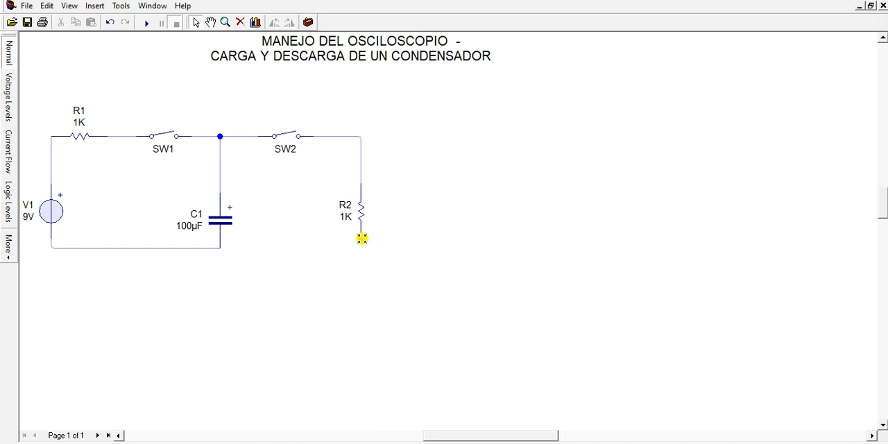
{"action": "left_click_drag", "start_coordinate": [361, 242], "coordinate": [218, 247]}
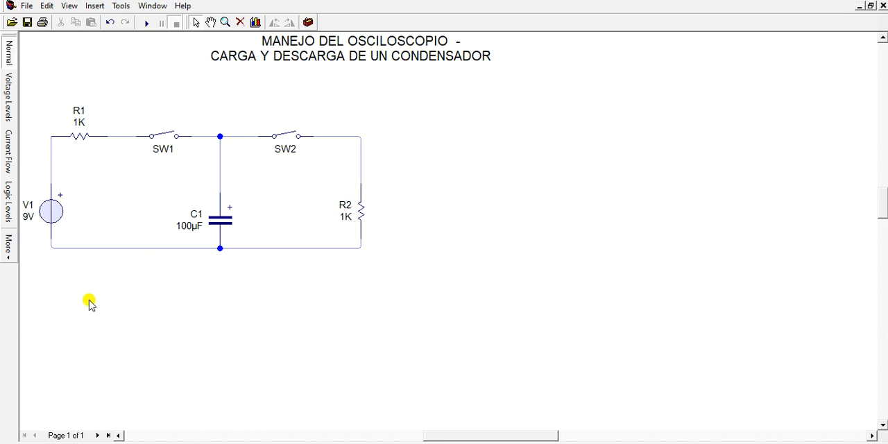
Set the voltage source V1 to 100 V and resistor R1 to 1 Ω
{"action": "double_click", "coordinate": [50, 223]}
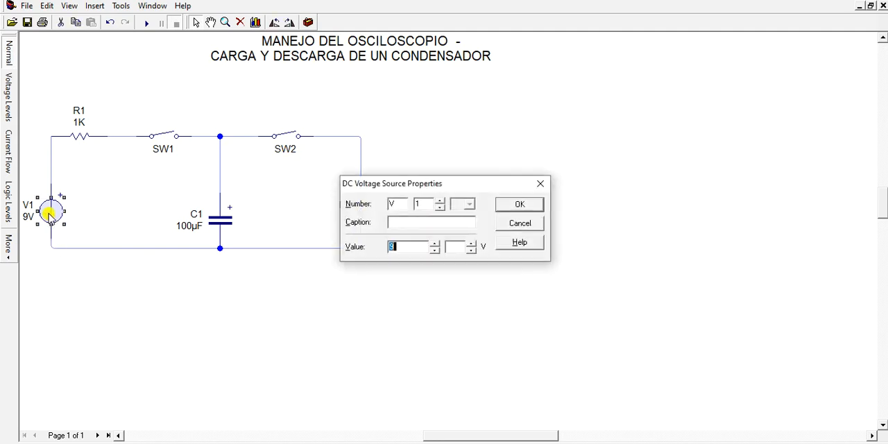
{"action": "type", "text": "100"}
{"action": "left_click", "coordinate": [526, 206]}
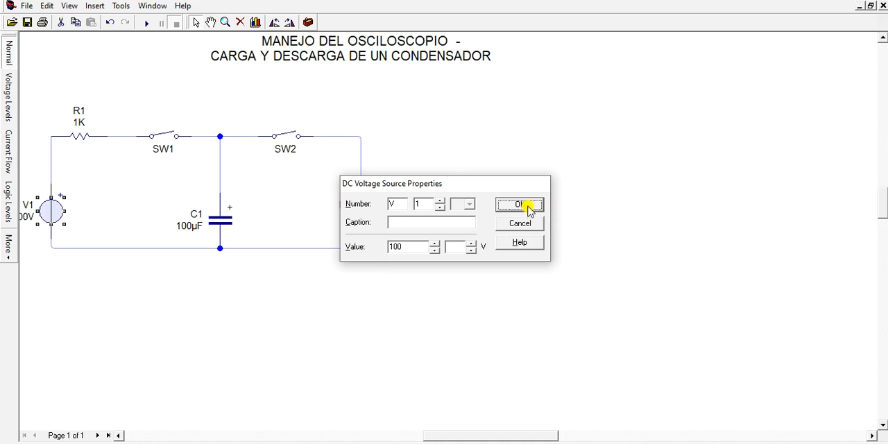
{"action": "double_click", "coordinate": [82, 139]}
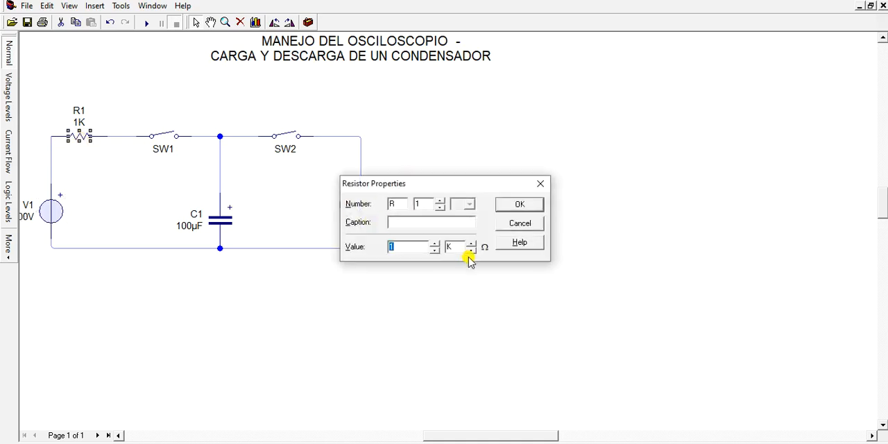
{"action": "left_click", "coordinate": [517, 206]}
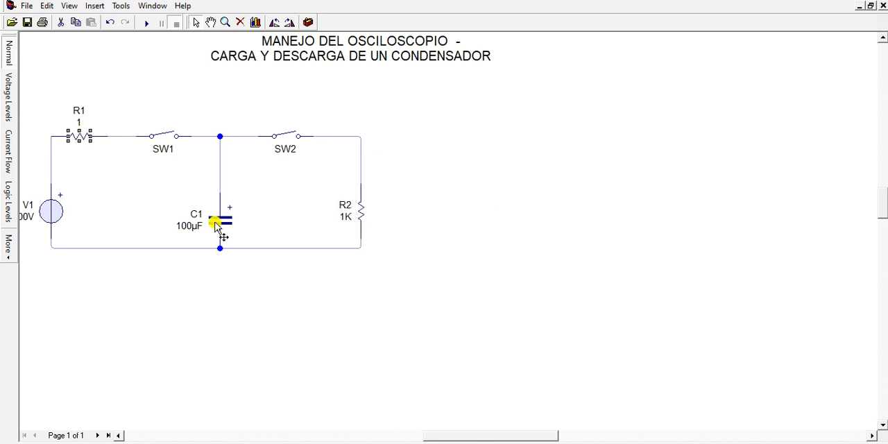
Set resistor R2 to 2 Ω by changing its value to 2 and removing the K multiplier
{"action": "left_click", "coordinate": [361, 216]}
{"action": "double_click", "coordinate": [362, 215]}
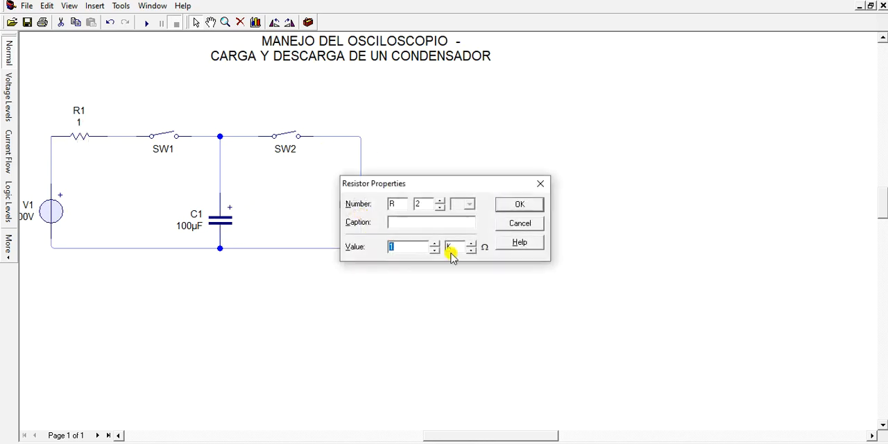
{"action": "type", "text": "2"}
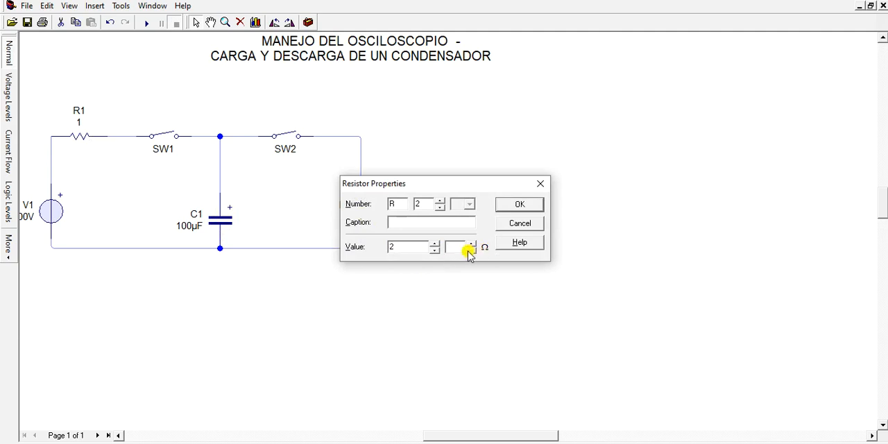
{"action": "left_click", "coordinate": [524, 205]}
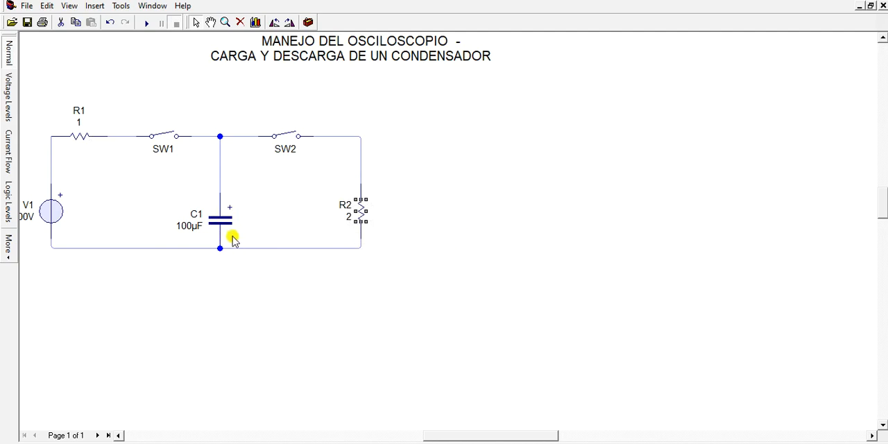
Set capacitor C1 to 2 F by changing its value to 2 and removing the micro multiplier
{"action": "left_click", "coordinate": [223, 222]}
{"action": "double_click", "coordinate": [223, 222]}
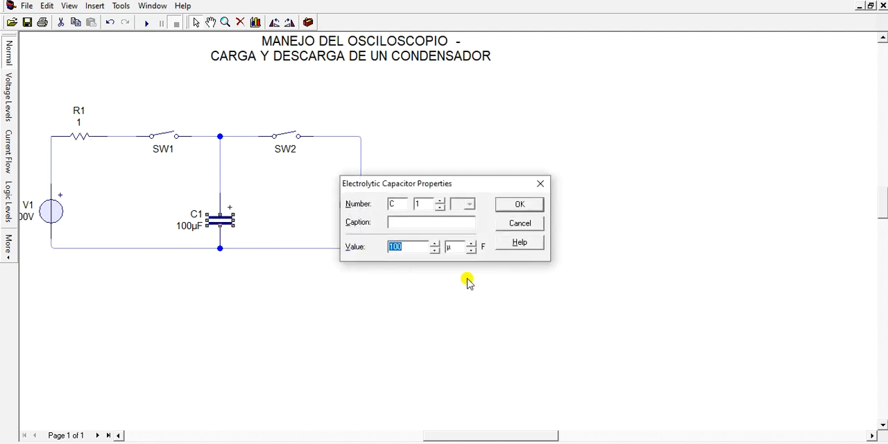
{"action": "type", "text": "2"}
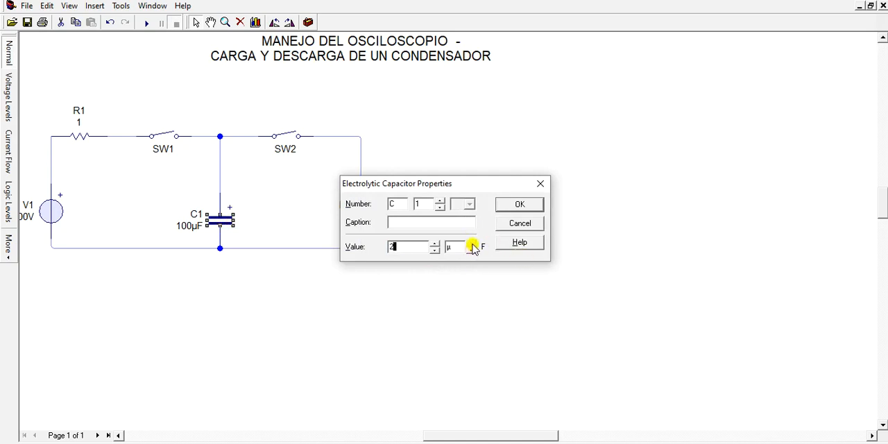
{"action": "left_click", "coordinate": [522, 206]}
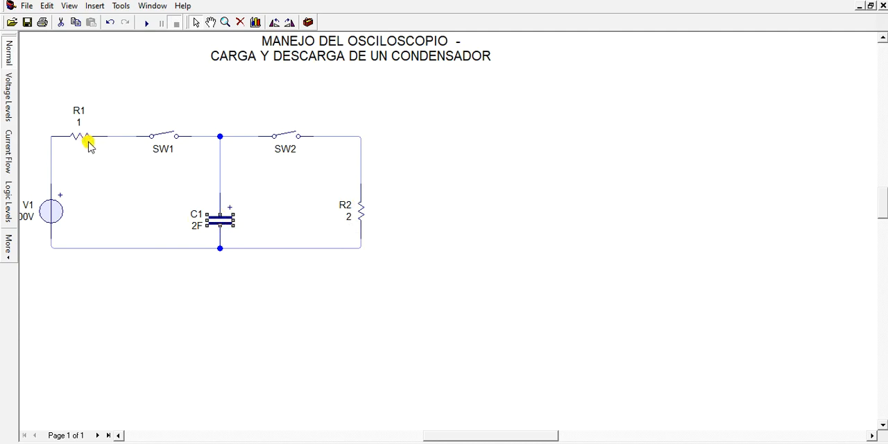
Insert a text box below the circuit under V1 and C1, with the first line "TAO= R*C"
{"action": "mouse_move", "coordinate": [483, 436]}
{"action": "left_mouse_down"}
{"action": "mouse_move", "coordinate": [462, 435]}
{"action": "mouse_move", "coordinate": [477, 436]}
{"action": "left_mouse_up"}
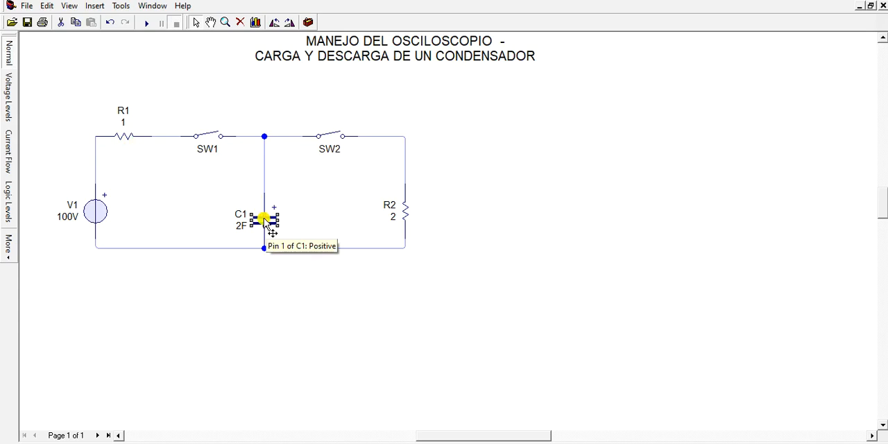
{"action": "left_click", "coordinate": [95, 6]}
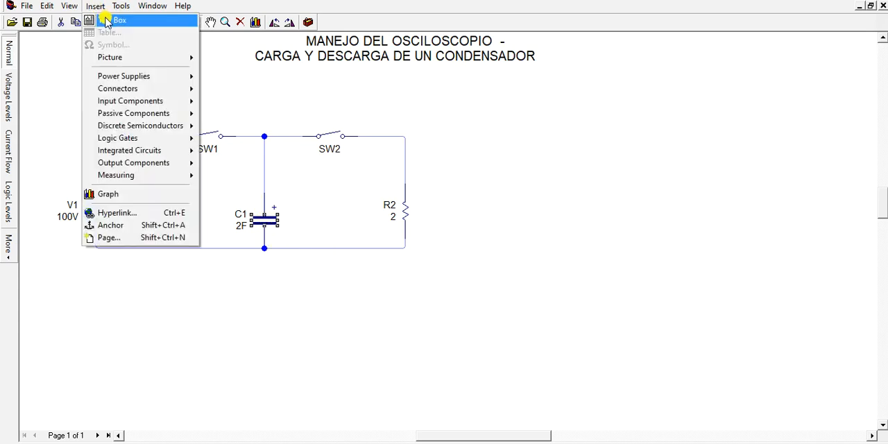
{"action": "left_click", "coordinate": [106, 21]}
{"action": "left_click_drag", "start_coordinate": [104, 277], "coordinate": [322, 353]}
{"action": "type", "text": "TAO= R"}
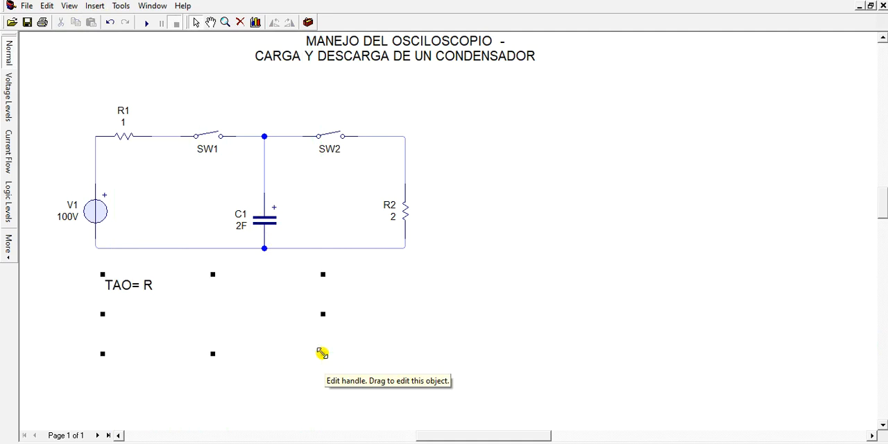
{"action": "type", "text": "*C "}
{"action": "type", "text": "TAO"}
{"action": "type", "text": " ="}
{"action": "type", "text": " 1"}
{"action": "type", "text": "*"}
{"action": "type", "text": "2 "}
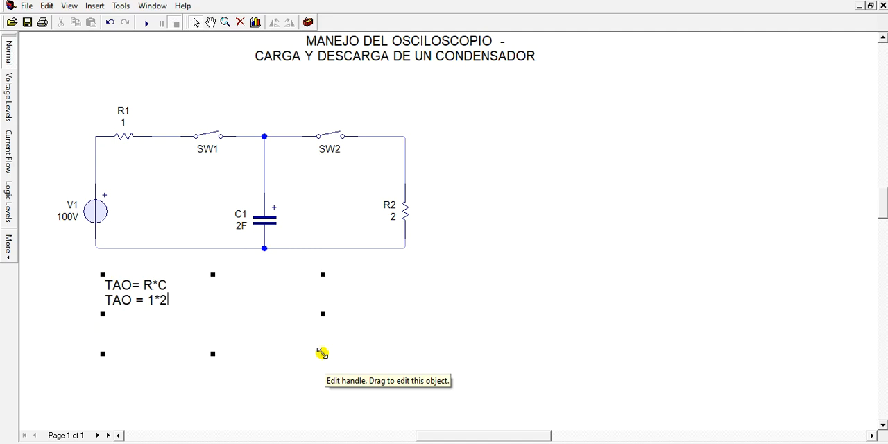
{"action": "type", "text": "TAO = 2 SE"}
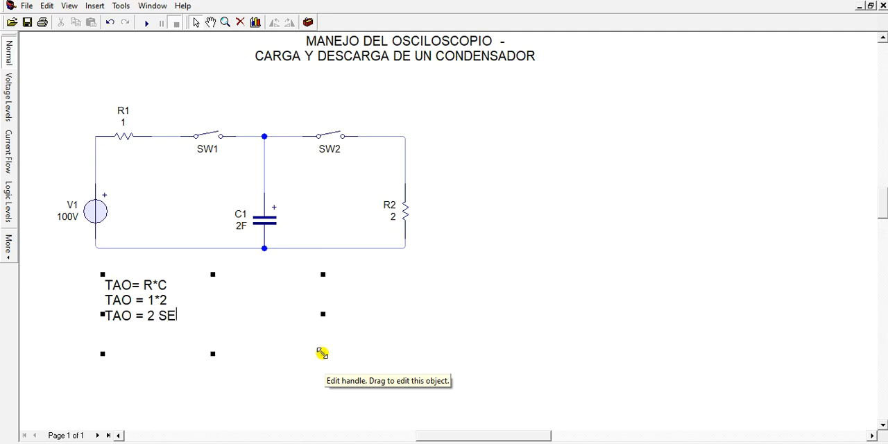
{"action": "type", "text": "G"}
Add the charging time lines "TCARGA=5TAO" and "TCARGA=10 SEG" to the text box
{"action": "key", "text": "Return"}
{"action": "type", "text": "TCARGA="}
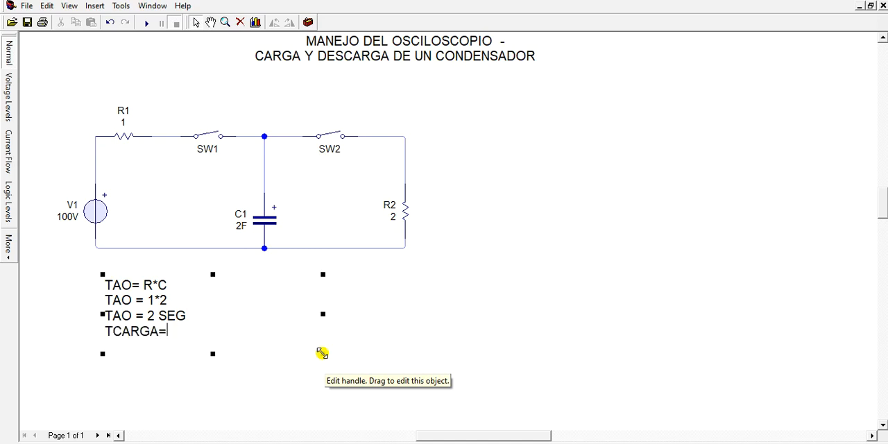
{"action": "type", "text": "5TAO"}
{"action": "key", "text": "Return"}
{"action": "type", "text": "TCARGA"}
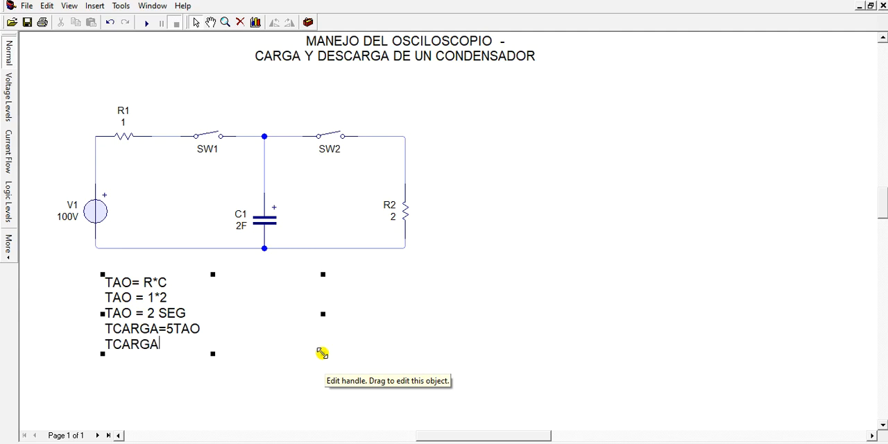
{"action": "type", "text": "=10 SEG"}
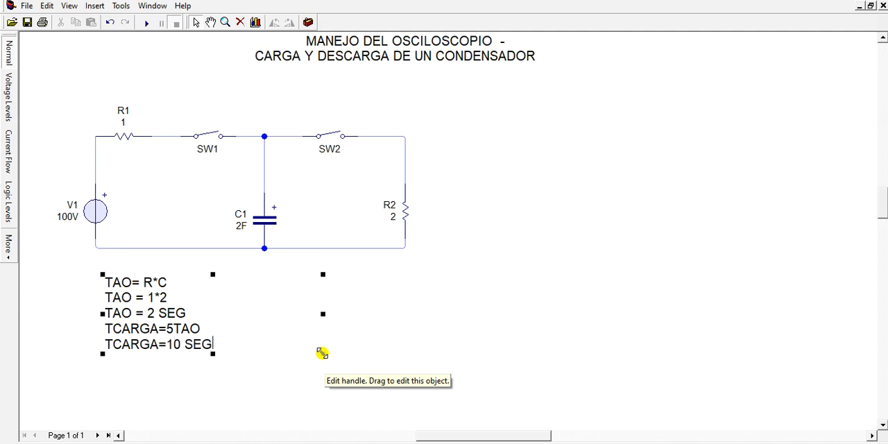
Widen the charging calculation text box and extend its lower edge so all five lines fit, then deselect it
{"action": "left_click_drag", "start_coordinate": [323, 313], "coordinate": [423, 328]}
{"action": "left_click", "coordinate": [269, 413]}
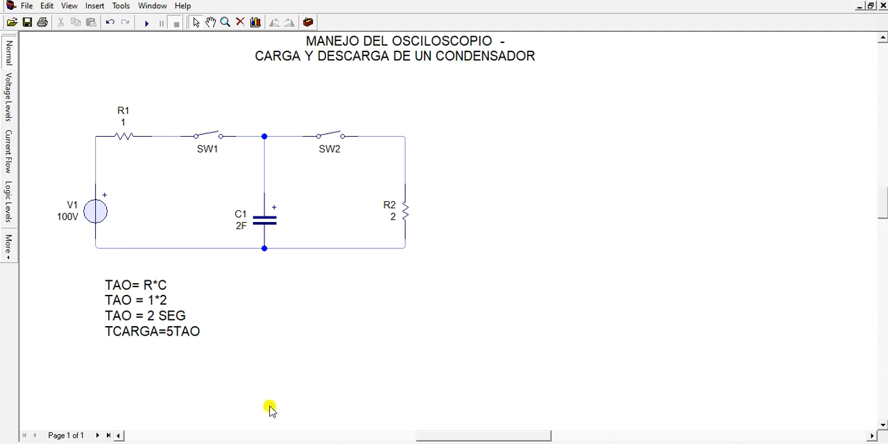
{"action": "left_click", "coordinate": [205, 334]}
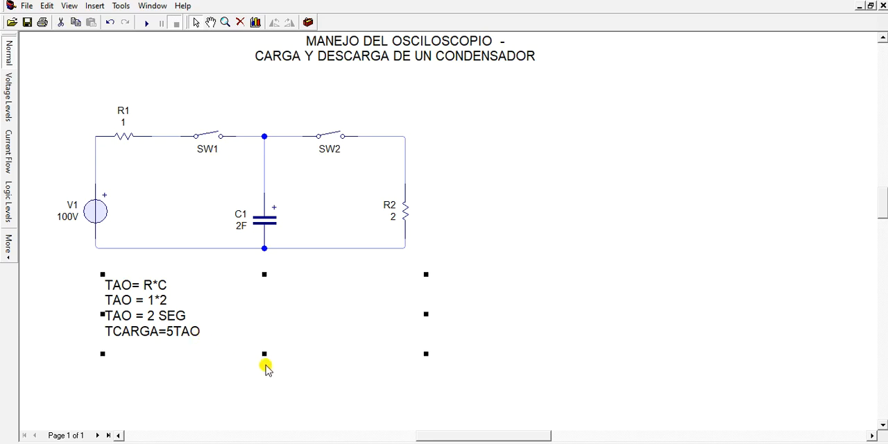
{"action": "left_click_drag", "start_coordinate": [266, 355], "coordinate": [266, 380]}
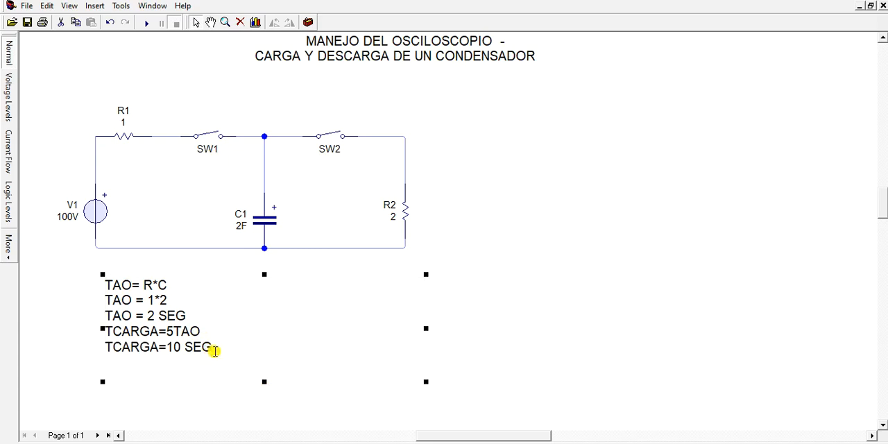
{"action": "left_click", "coordinate": [470, 339]}
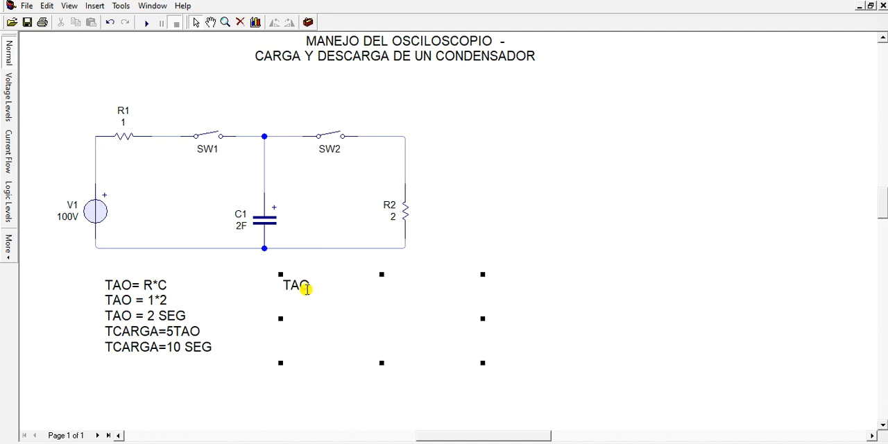
Add a second text box beside the charging calculation with the lines "TAO=2*2" and "TAO= 4 SEG"
{"action": "type", "text": "=2"}
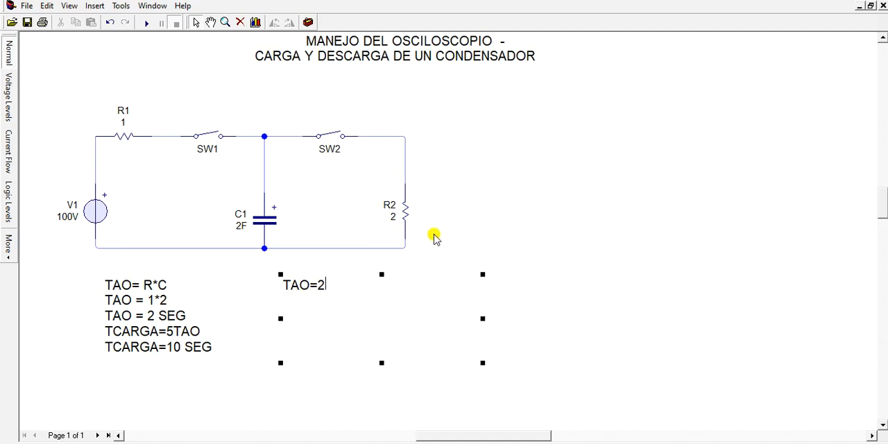
{"action": "type", "text": "*2 "}
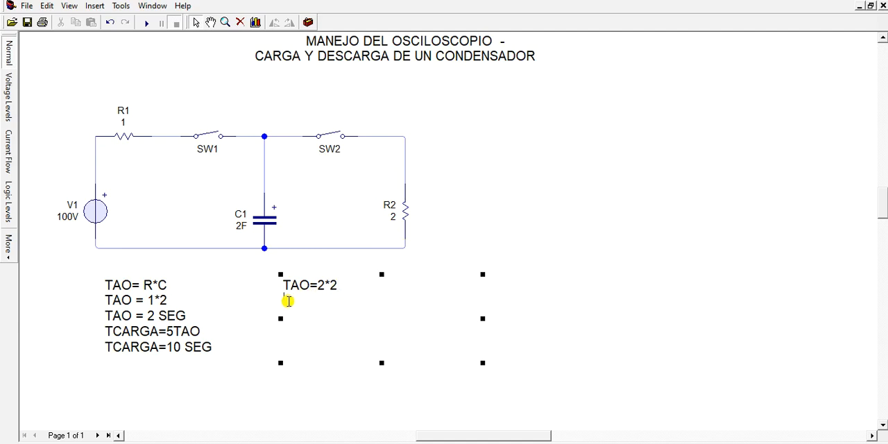
{"action": "type", "text": "TAO=4"}
{"action": "key", "text": "BackSpace"}
{"action": "type", "text": "4 SEG"}
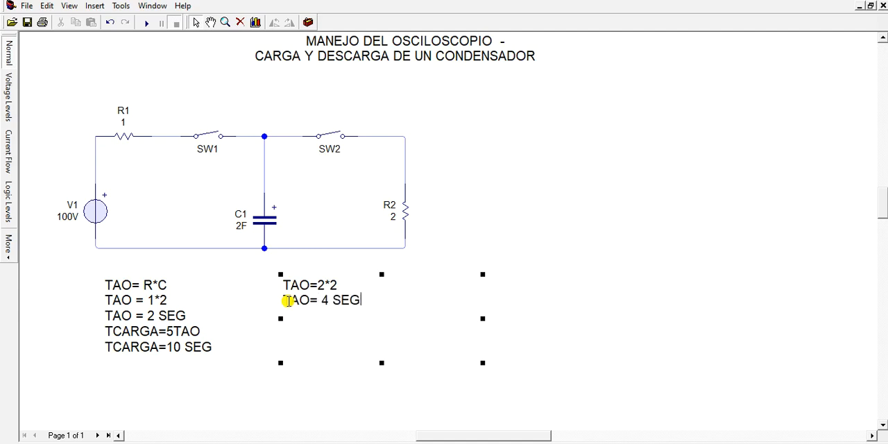
Add the line "TDESCARGA= 20 SEG" to the second text box, with a space between the number and unit
{"action": "key", "text": "Return"}
{"action": "type", "text": "TDESCARGA"}
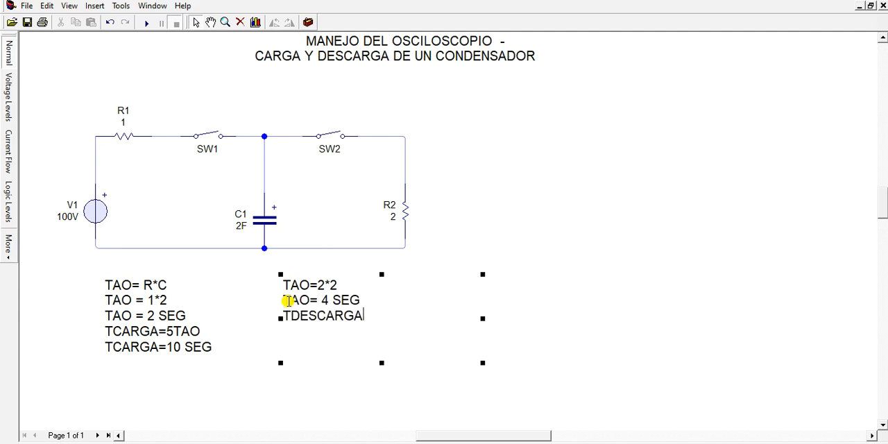
{"action": "type", "text": "= 20SEG"}
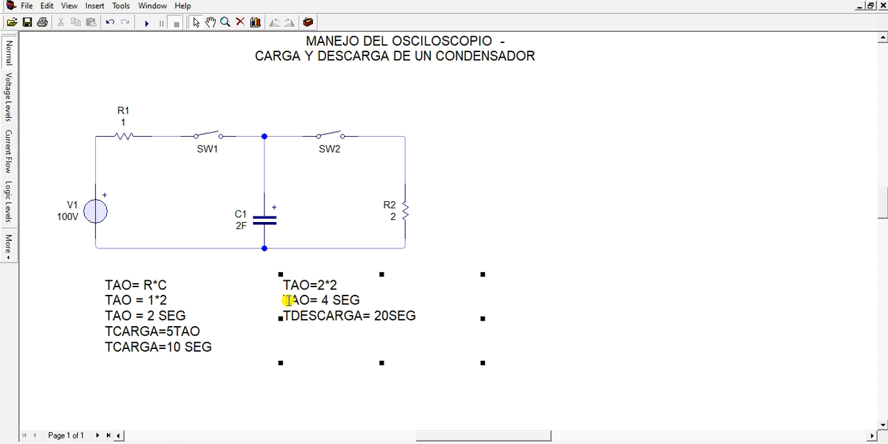
{"action": "left_click", "coordinate": [391, 316]}
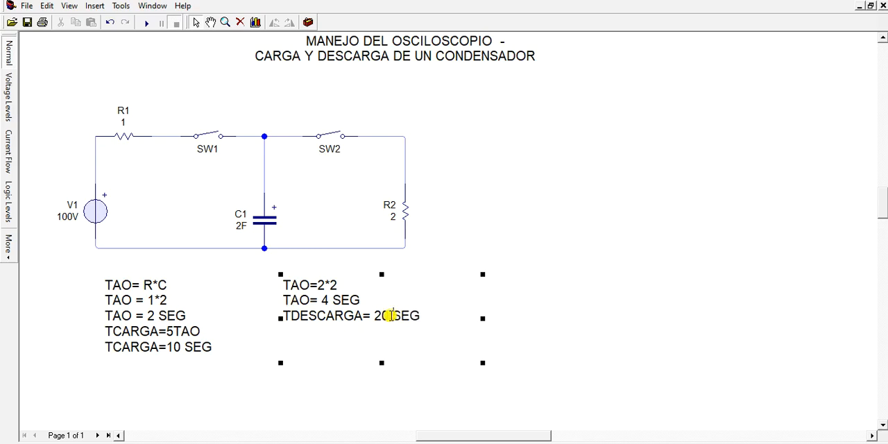
{"action": "left_click", "coordinate": [524, 376]}
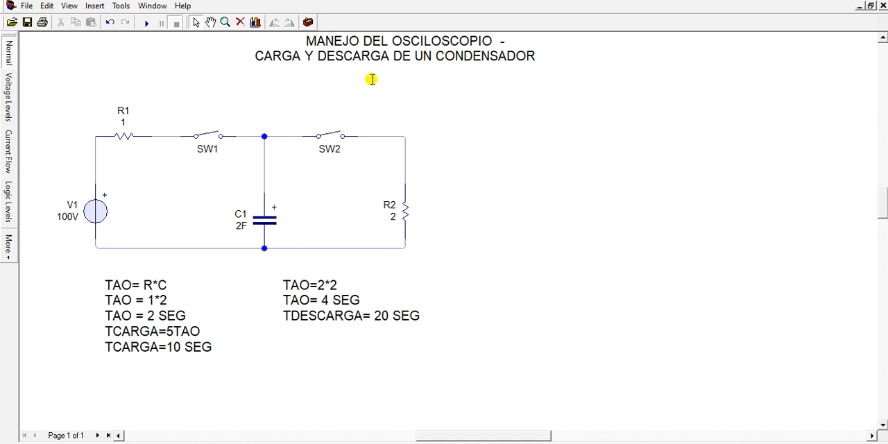
Place an Oscilloscope from the gallery's Measuring components above SW2 and R2
{"action": "left_click", "coordinate": [308, 23]}
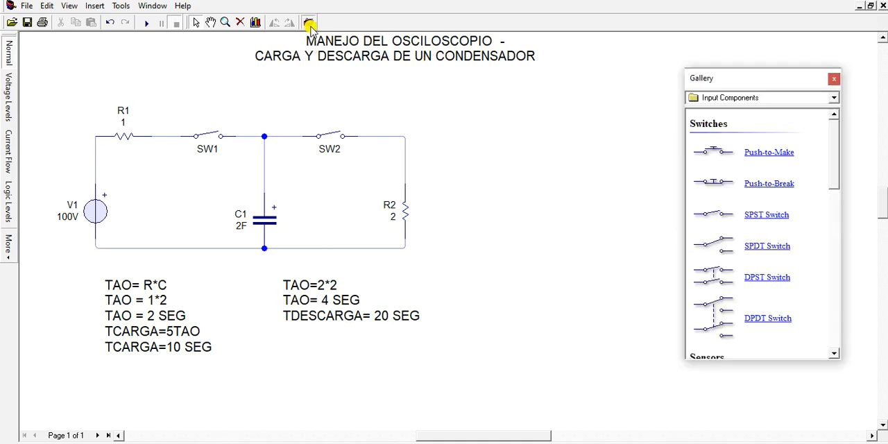
{"action": "left_click", "coordinate": [834, 97]}
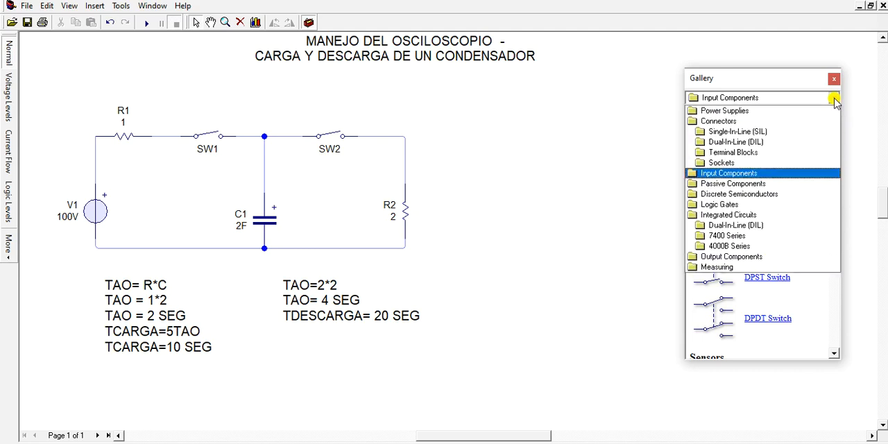
{"action": "left_click", "coordinate": [732, 268]}
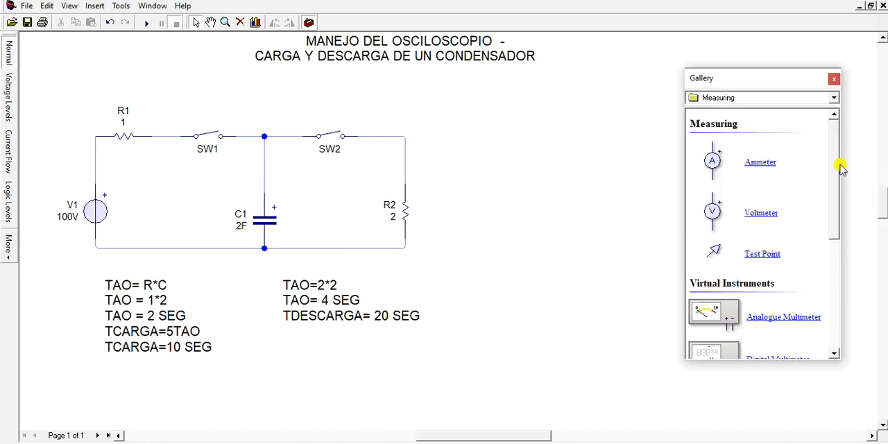
{"action": "left_click_drag", "start_coordinate": [837, 160], "coordinate": [853, 234]}
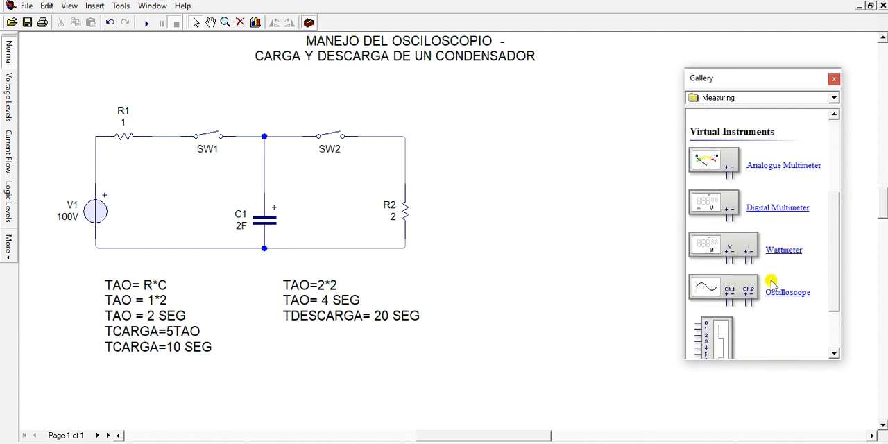
{"action": "left_click_drag", "start_coordinate": [748, 285], "coordinate": [432, 90]}
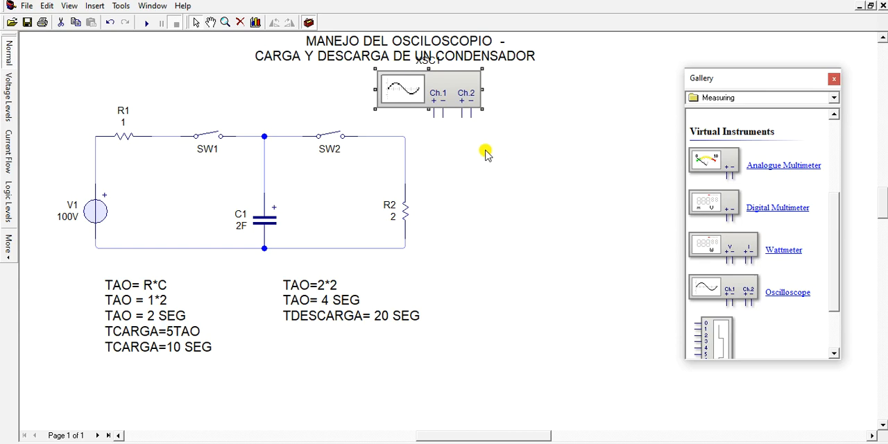
Wire the oscilloscope's Ch.1 positive terminal to the SW1–C1–SW2 node and its negative terminal to the bottom wire at R2
{"action": "left_click", "coordinate": [434, 118]}
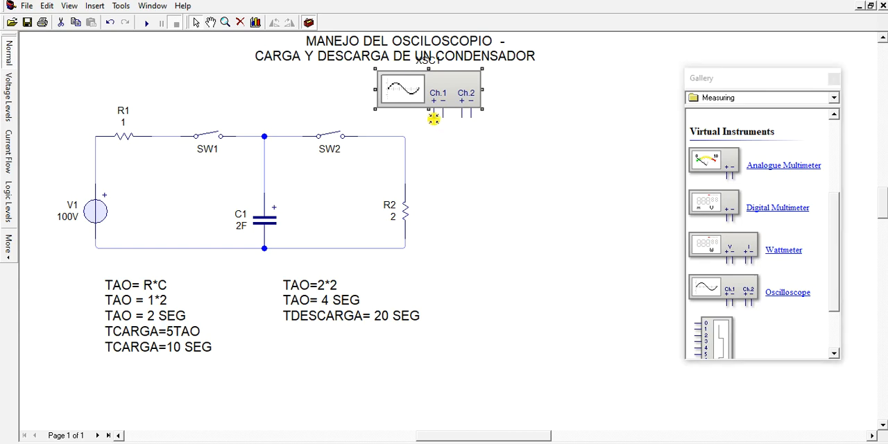
{"action": "left_click", "coordinate": [267, 135]}
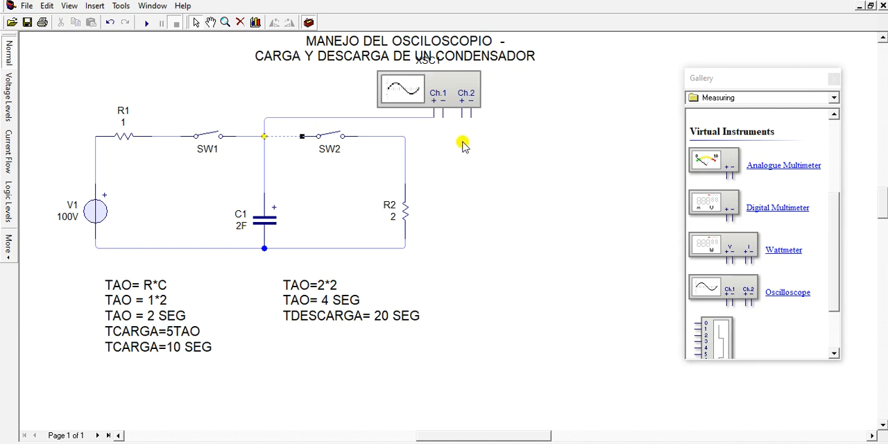
{"action": "left_click", "coordinate": [442, 114]}
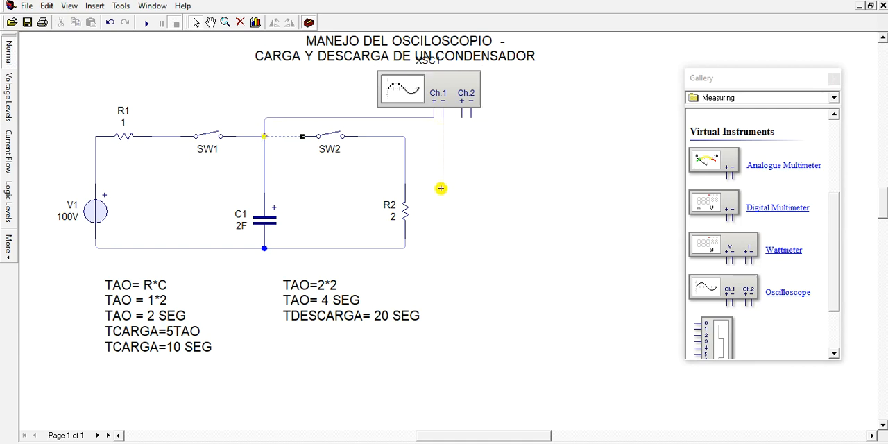
{"action": "left_click", "coordinate": [399, 250]}
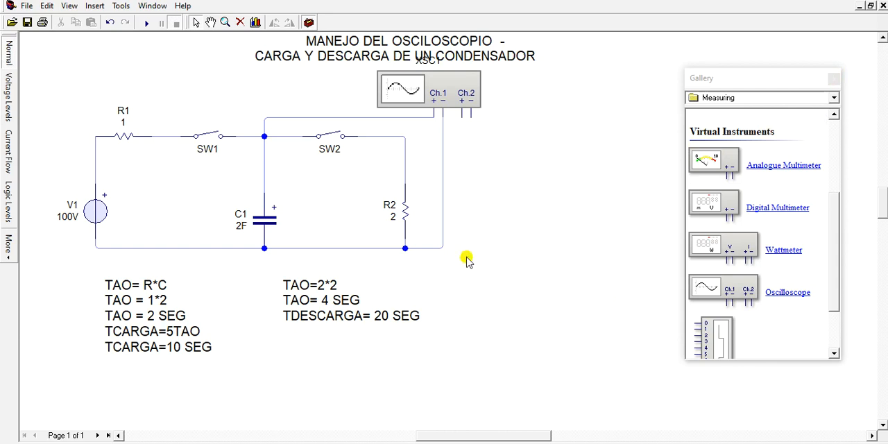
Insert a graph in the empty area beside the discharge calculation, below and to the right of the circuit
{"action": "left_click", "coordinate": [256, 25]}
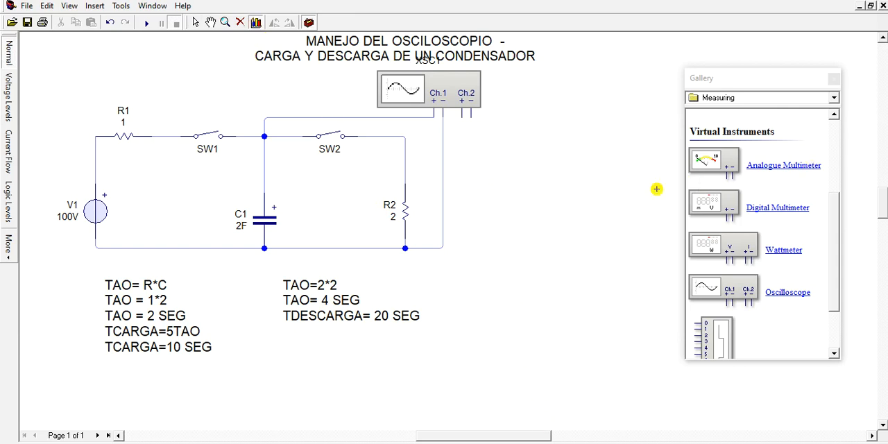
{"action": "left_click", "coordinate": [882, 37]}
{"action": "left_click", "coordinate": [883, 39]}
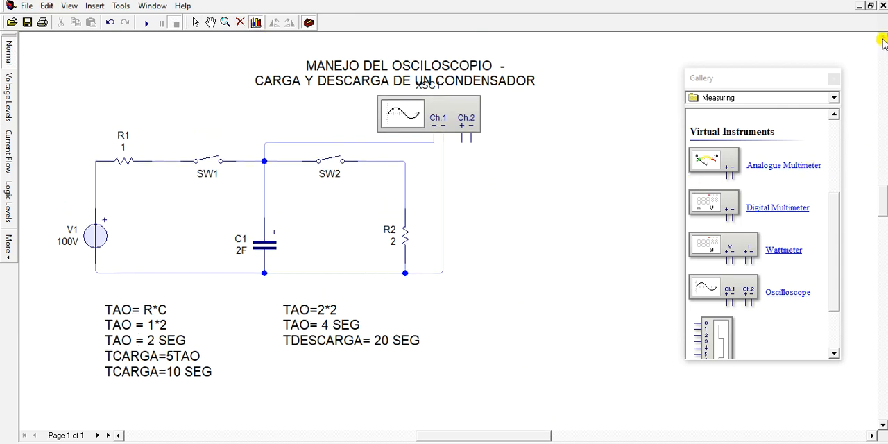
{"action": "left_click", "coordinate": [882, 39]}
{"action": "left_click", "coordinate": [883, 38]}
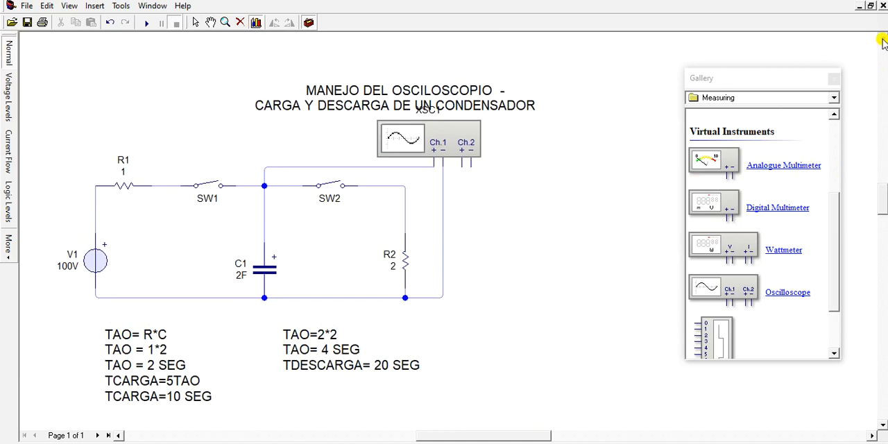
{"action": "left_click", "coordinate": [528, 324]}
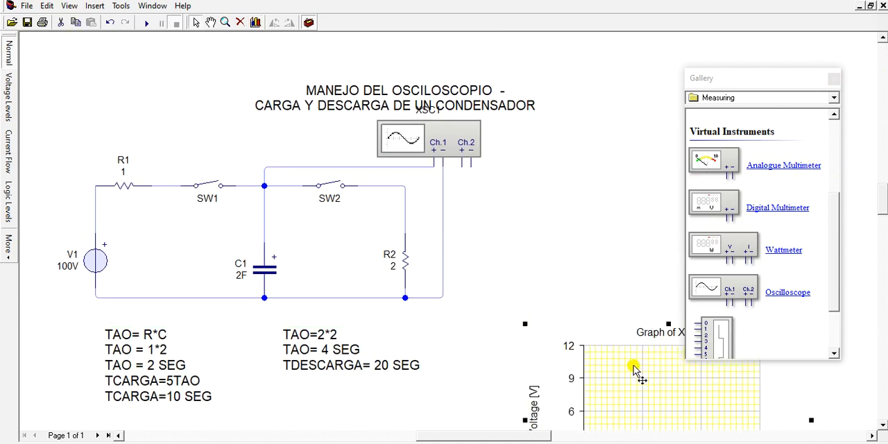
Delete the existing graph and insert a new one in the empty area beside R2
{"action": "left_click_drag", "start_coordinate": [634, 362], "coordinate": [562, 225]}
{"action": "key", "text": "Delete"}
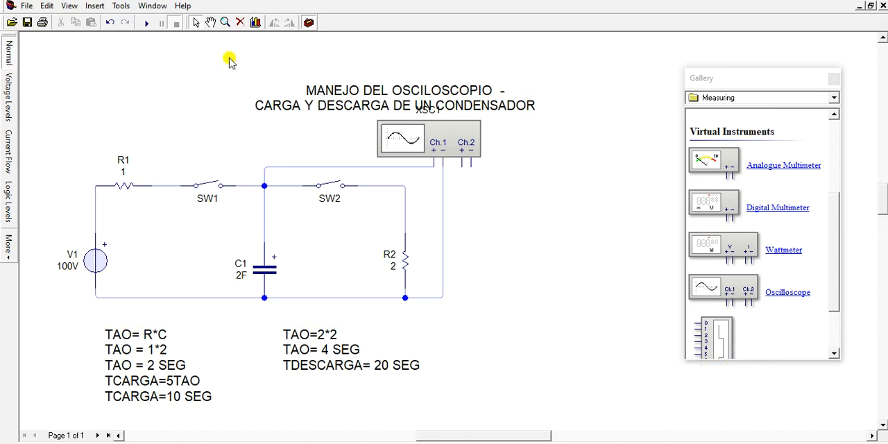
{"action": "left_click", "coordinate": [257, 24]}
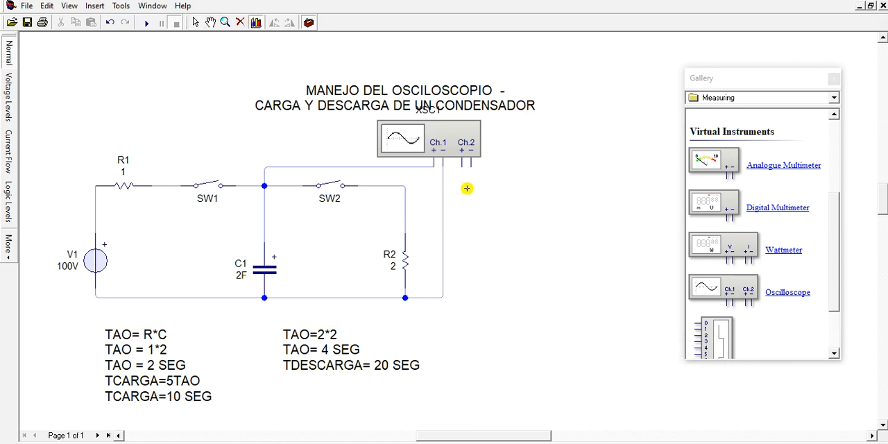
{"action": "left_click_drag", "start_coordinate": [511, 299], "coordinate": [656, 352]}
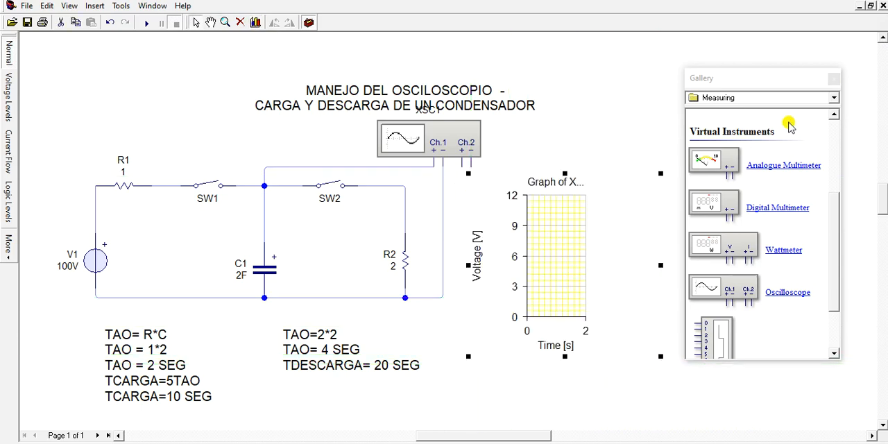
Hide the component gallery and widen the graph across the free area beside the circuit
{"action": "left_click_drag", "start_coordinate": [869, 87], "coordinate": [885, 90]}
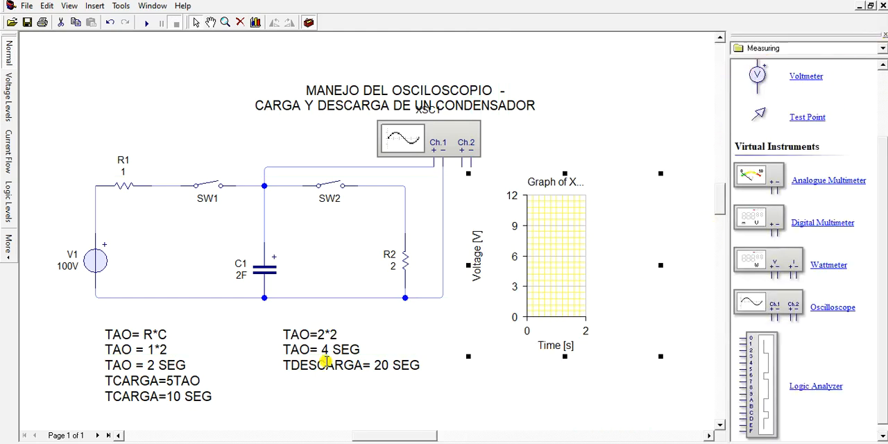
{"action": "left_click_drag", "start_coordinate": [660, 357], "coordinate": [718, 358]}
{"action": "left_click", "coordinate": [702, 354]}
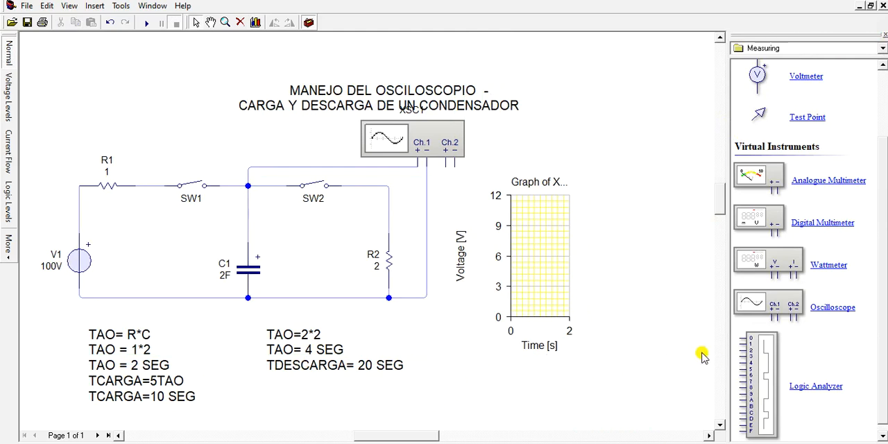
{"action": "left_click", "coordinate": [309, 22]}
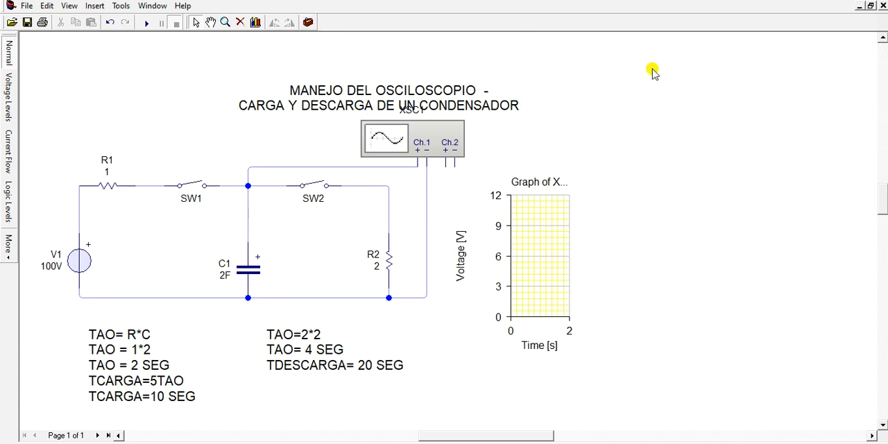
{"action": "left_click", "coordinate": [552, 300]}
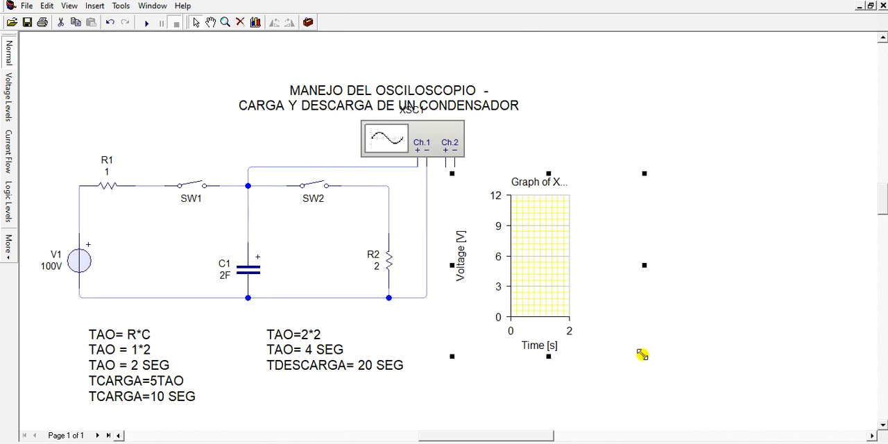
{"action": "left_click_drag", "start_coordinate": [642, 355], "coordinate": [850, 353]}
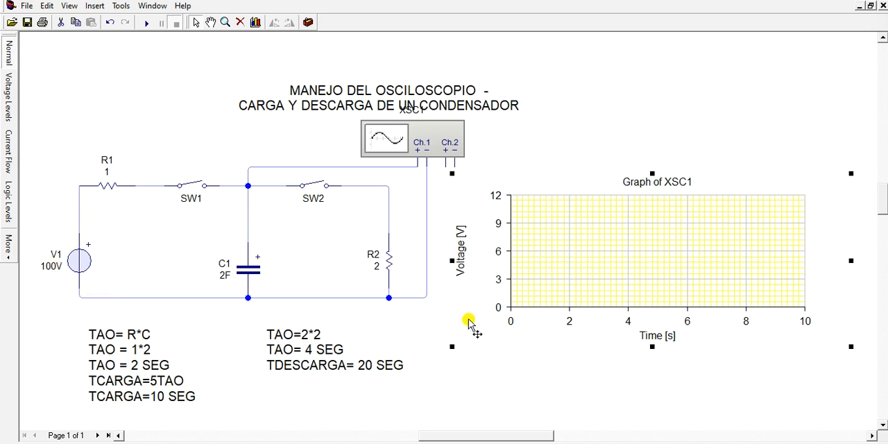
Set the graph's maximum voltage to 120 V and its time to 5 s
{"action": "double_click", "coordinate": [544, 262]}
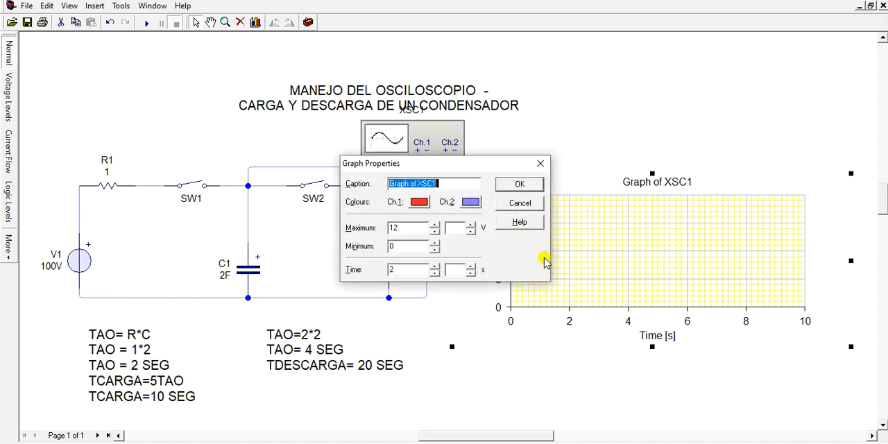
{"action": "left_click", "coordinate": [400, 230]}
{"action": "left_click_drag", "start_coordinate": [400, 229], "coordinate": [385, 230]}
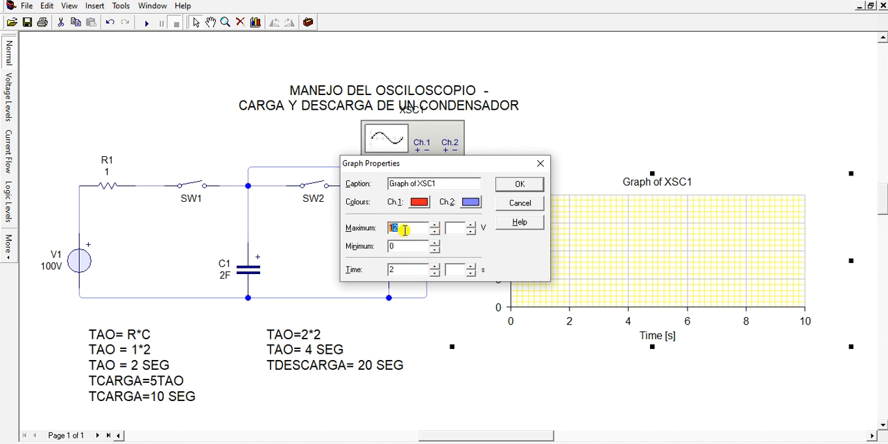
{"action": "type", "text": "1"}
{"action": "left_click", "coordinate": [521, 188]}
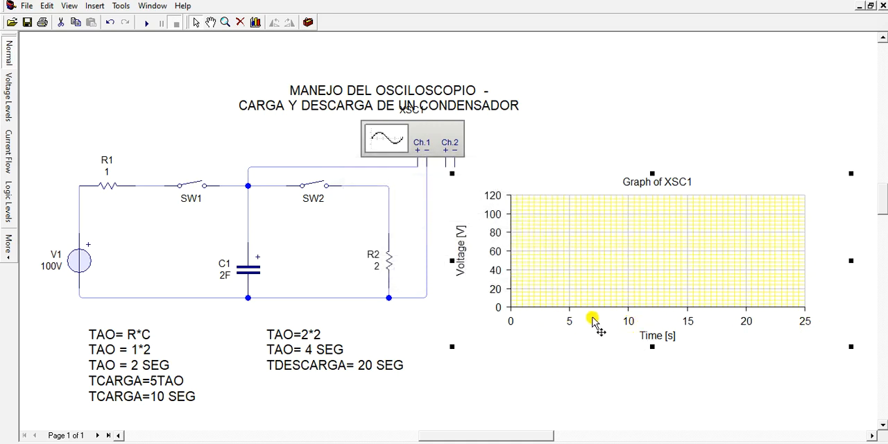
Set the graph's time per division to 10 s
{"action": "double_click", "coordinate": [622, 299]}
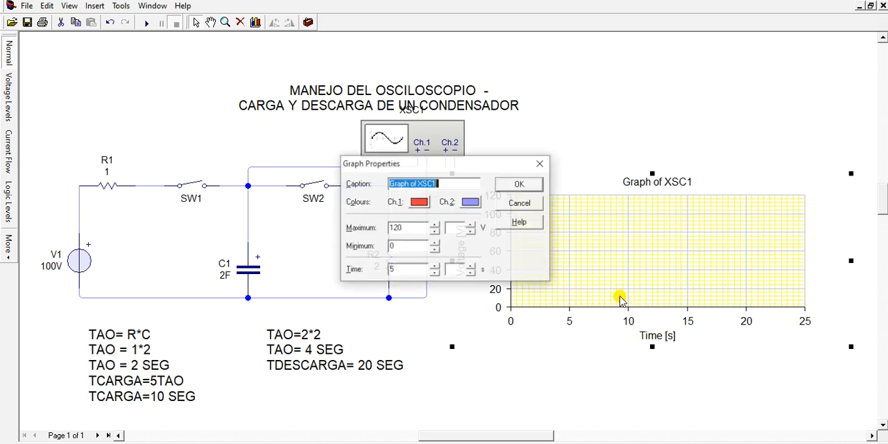
{"action": "left_click", "coordinate": [396, 270]}
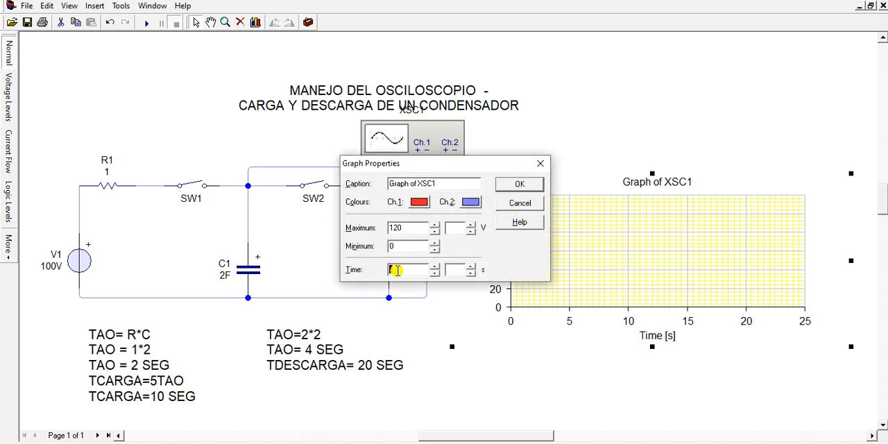
{"action": "left_click", "coordinate": [521, 185]}
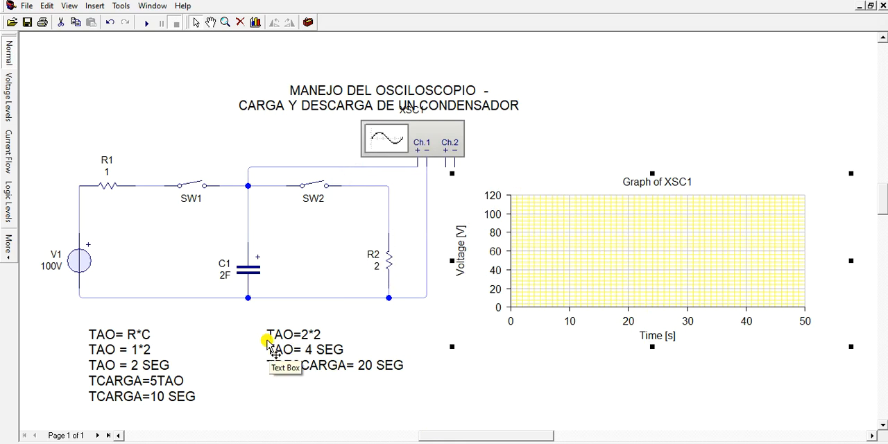
{"action": "left_click", "coordinate": [202, 188]}
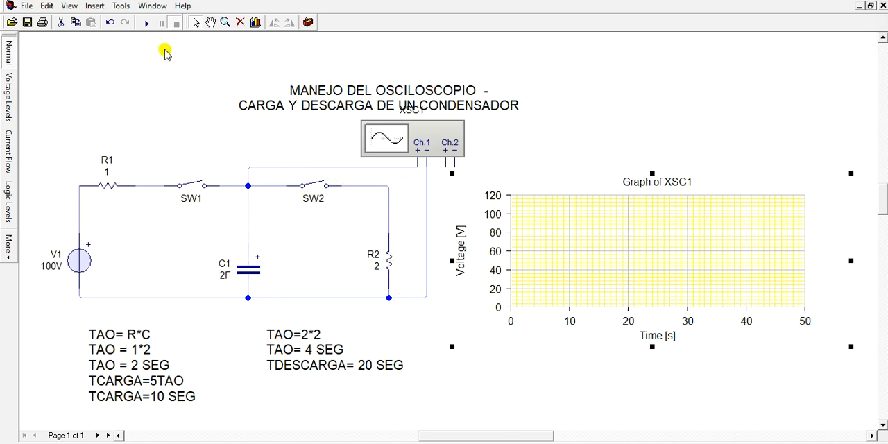
{"action": "left_click", "coordinate": [145, 22]}
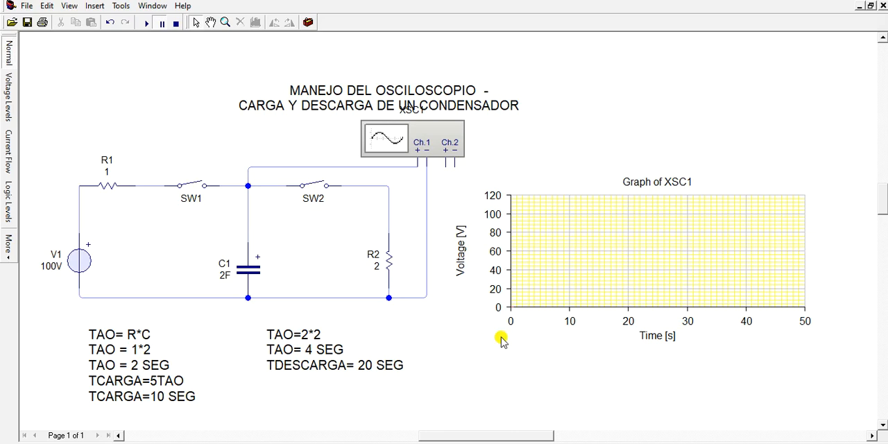
{"action": "left_click", "coordinate": [198, 186]}
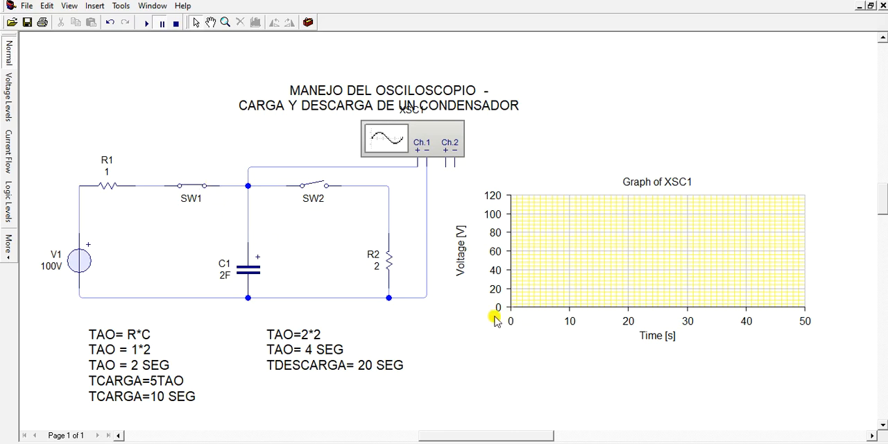
{"action": "mouse_move", "coordinate": [313, 304]}
{"action": "left_click", "coordinate": [312, 198]}
Run the simulation with SW1 closed and SW2 open to plot the capacitor's charge, pausing at about 20 s
{"action": "left_click", "coordinate": [146, 25]}
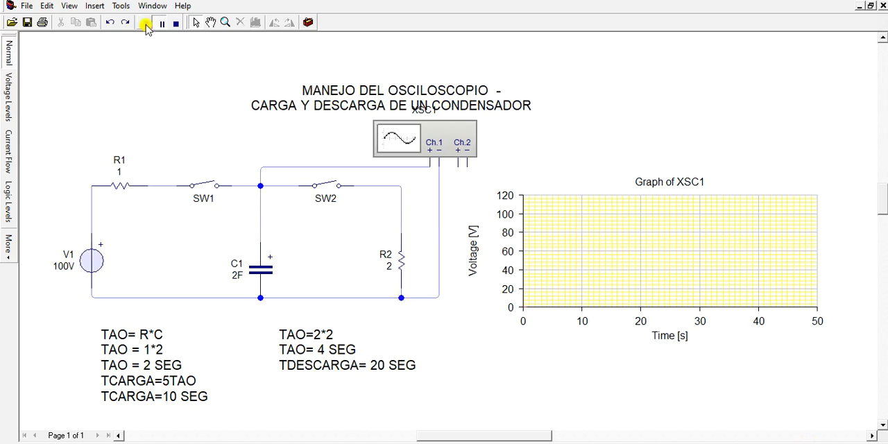
{"action": "left_click", "coordinate": [208, 183]}
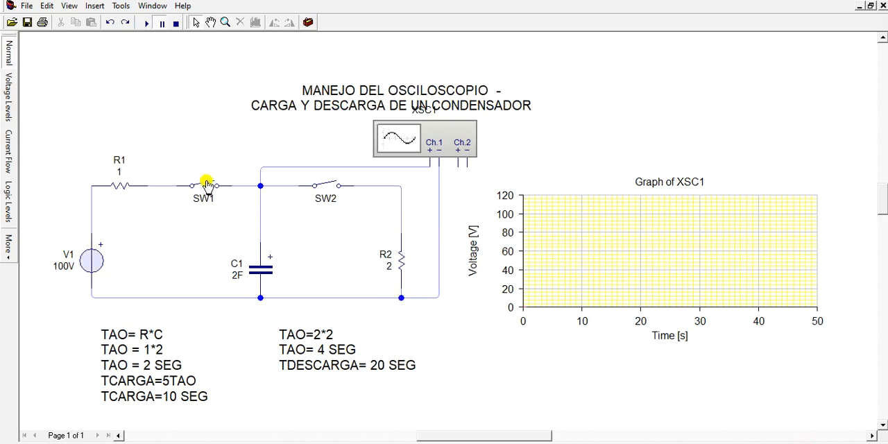
{"action": "left_click", "coordinate": [146, 25]}
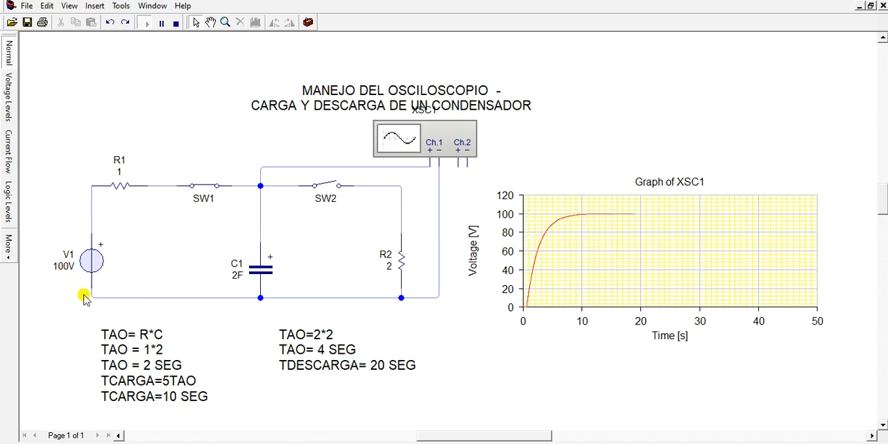
{"action": "left_click", "coordinate": [162, 23]}
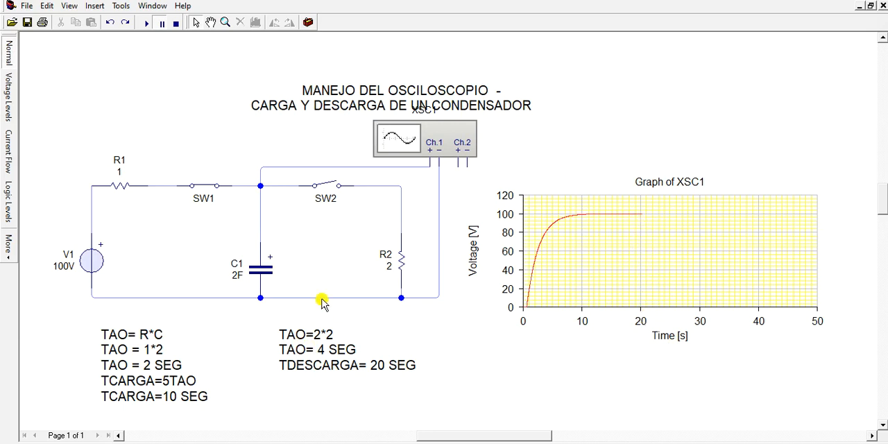
Open SW1, close SW2, and resume the simulation to plot the discharge, pausing at about 40 s
{"action": "left_click", "coordinate": [211, 188]}
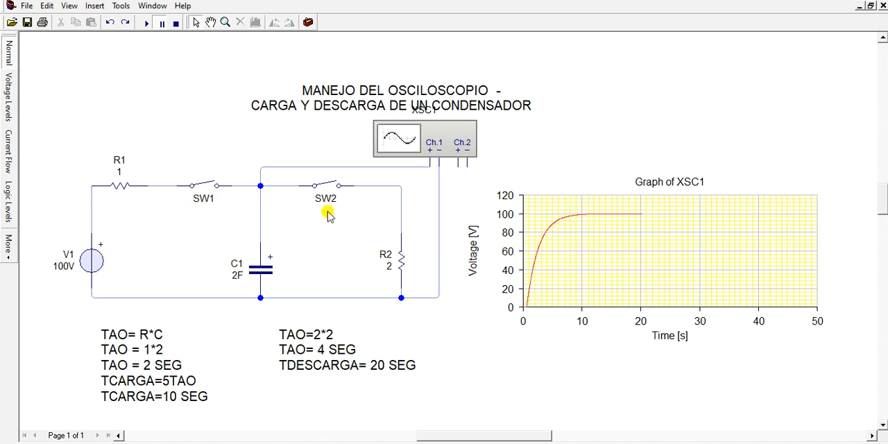
{"action": "left_click", "coordinate": [332, 186]}
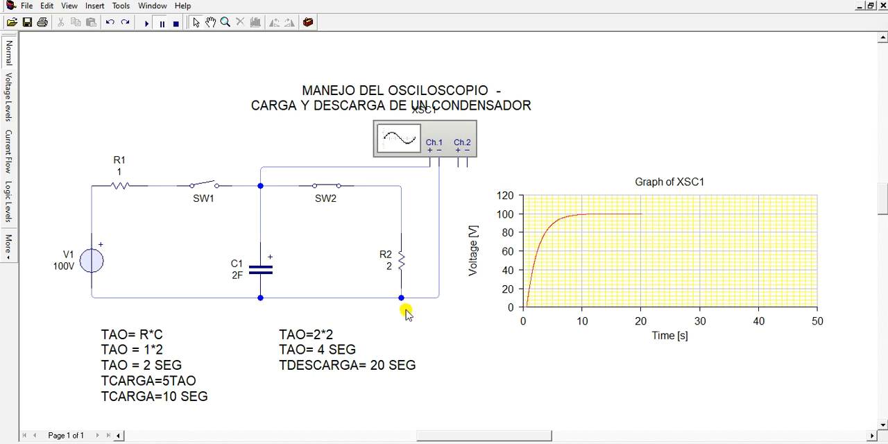
{"action": "left_click", "coordinate": [146, 25]}
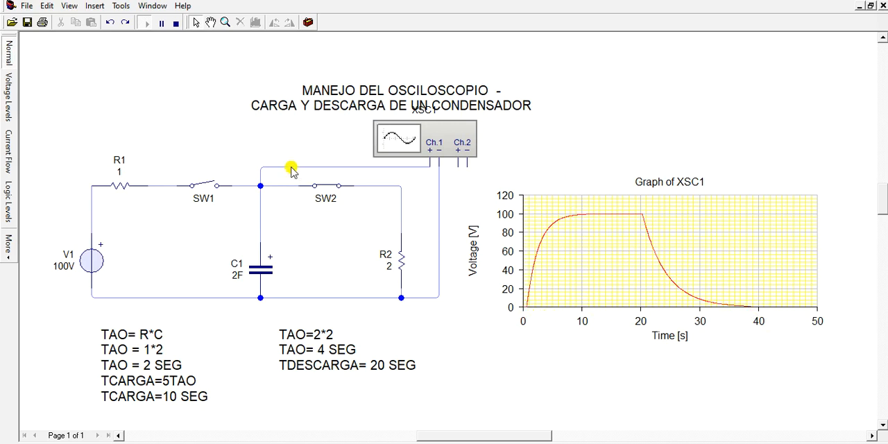
{"action": "left_click", "coordinate": [160, 25]}
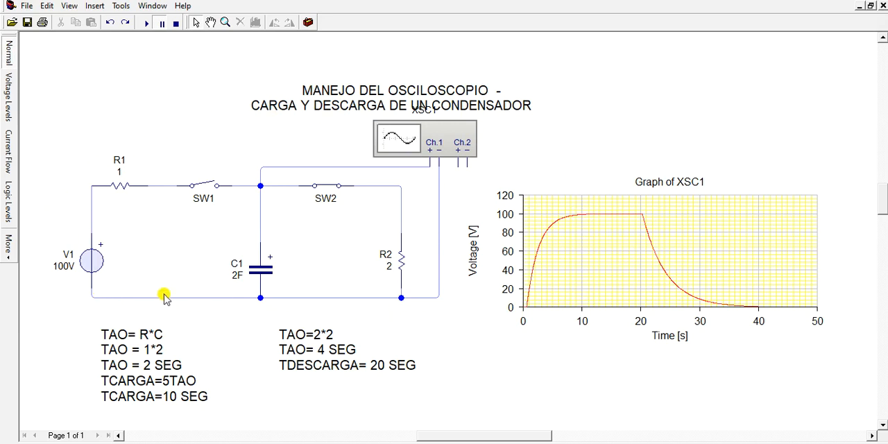
Inspect the electrical readings of C1, V1 and R2 in the paused simulation
{"action": "mouse_move", "coordinate": [261, 273]}
{"action": "mouse_move", "coordinate": [99, 266]}
{"action": "mouse_move", "coordinate": [401, 272]}
{"action": "mouse_move", "coordinate": [399, 270]}
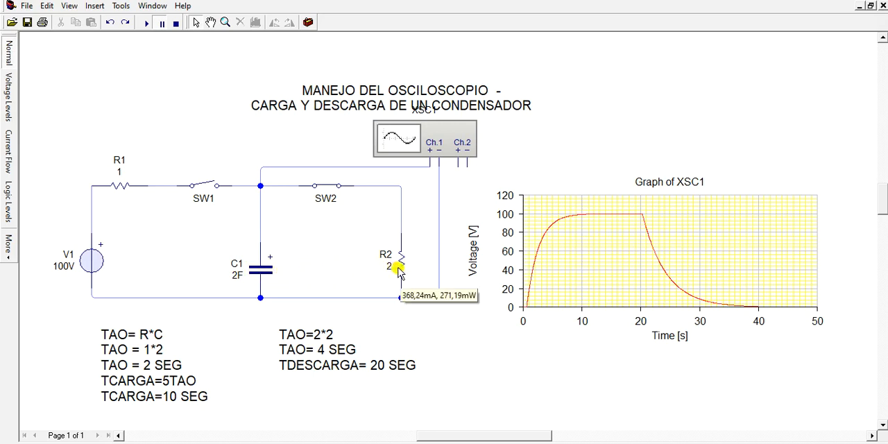